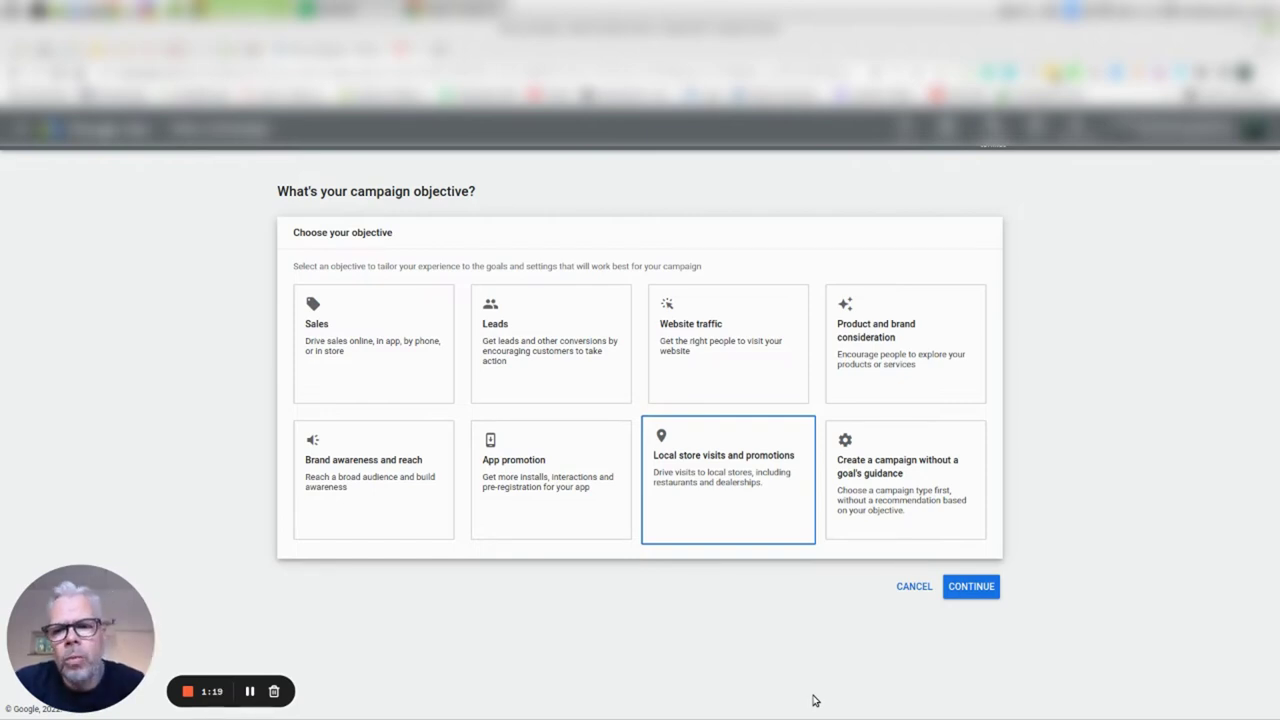
- Select the Sales objective card for the new campaign
left_click(363, 354)
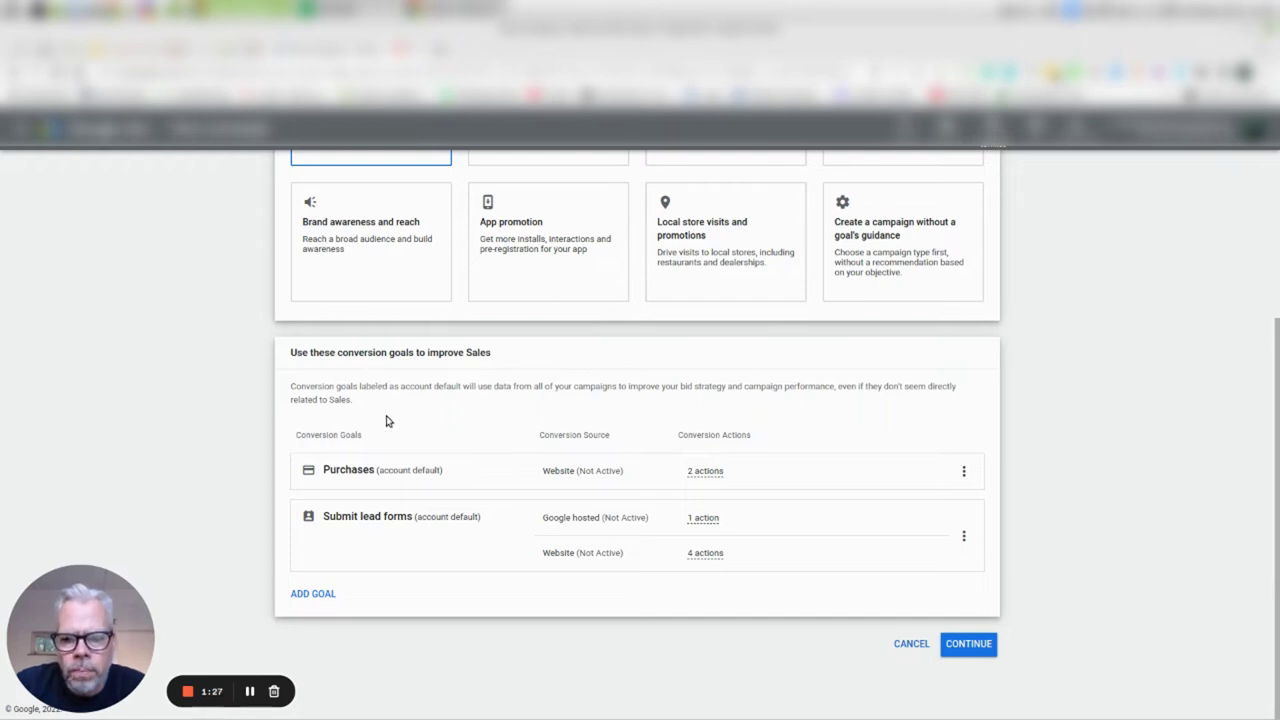
- Remove the Submit lead forms goal so only Purchases remains, then continue to campaign types
left_click(965, 538)
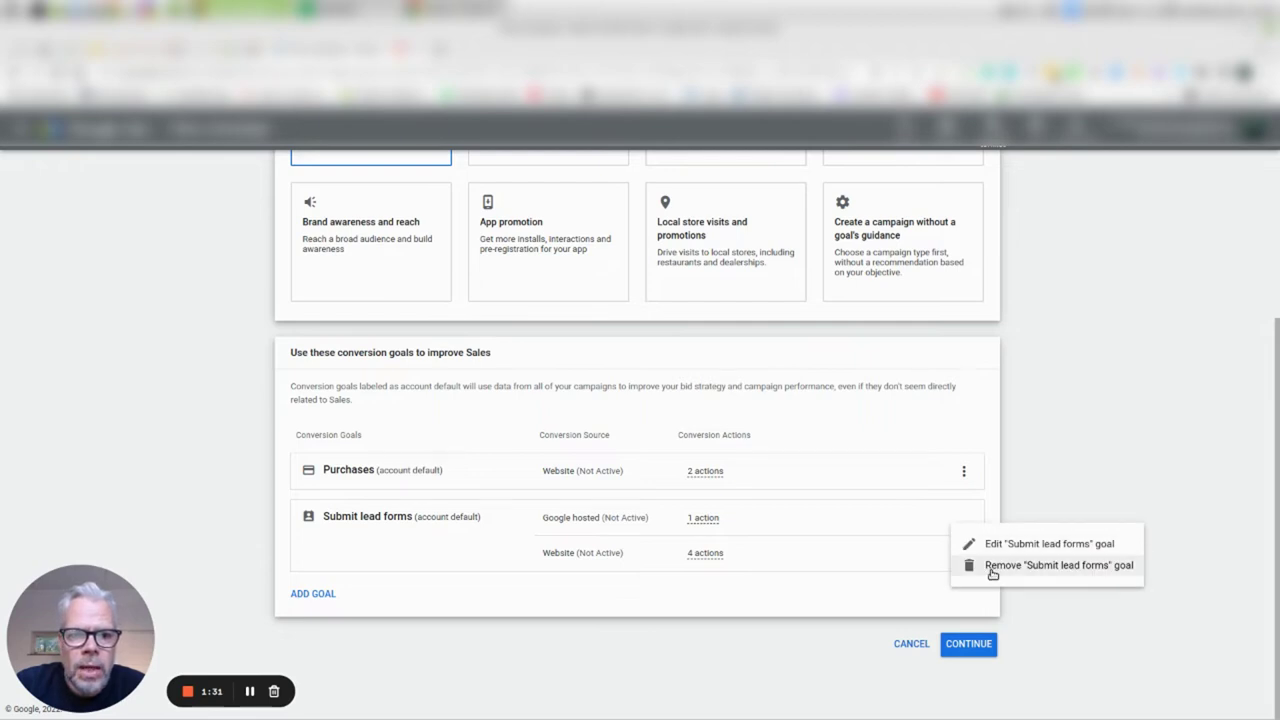
left_click(993, 567)
left_click(770, 458)
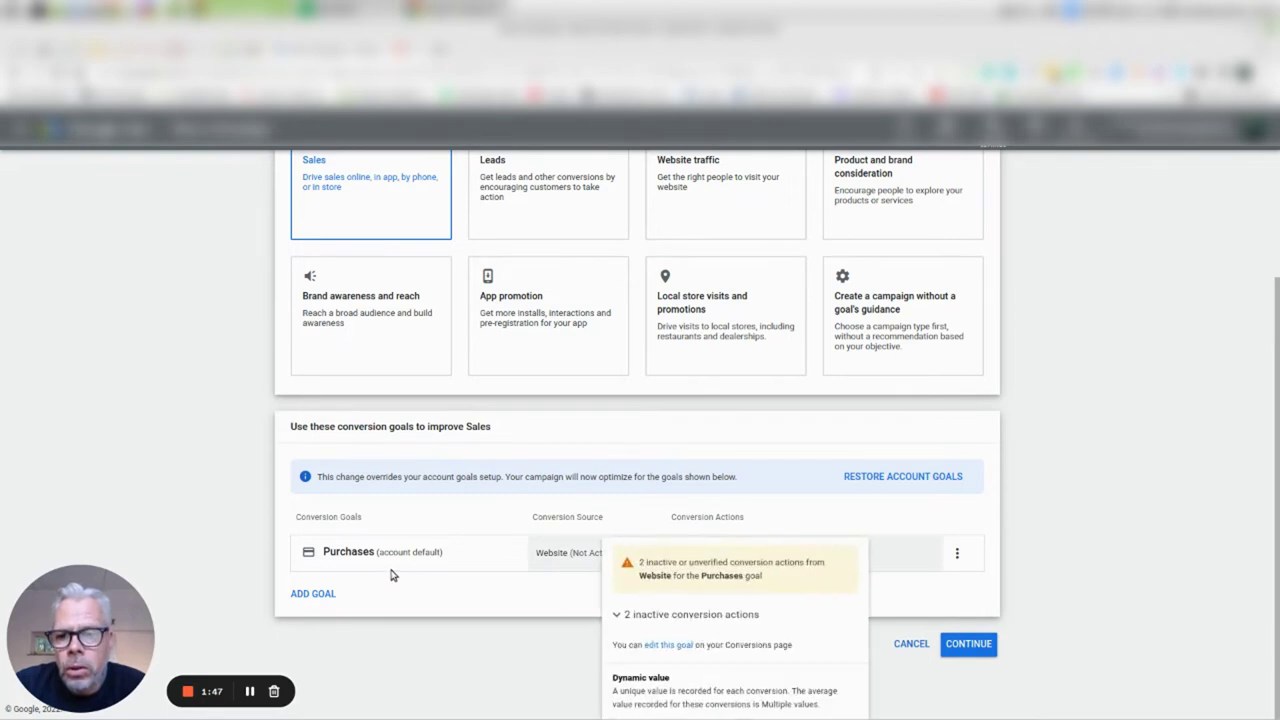
left_click(978, 646)
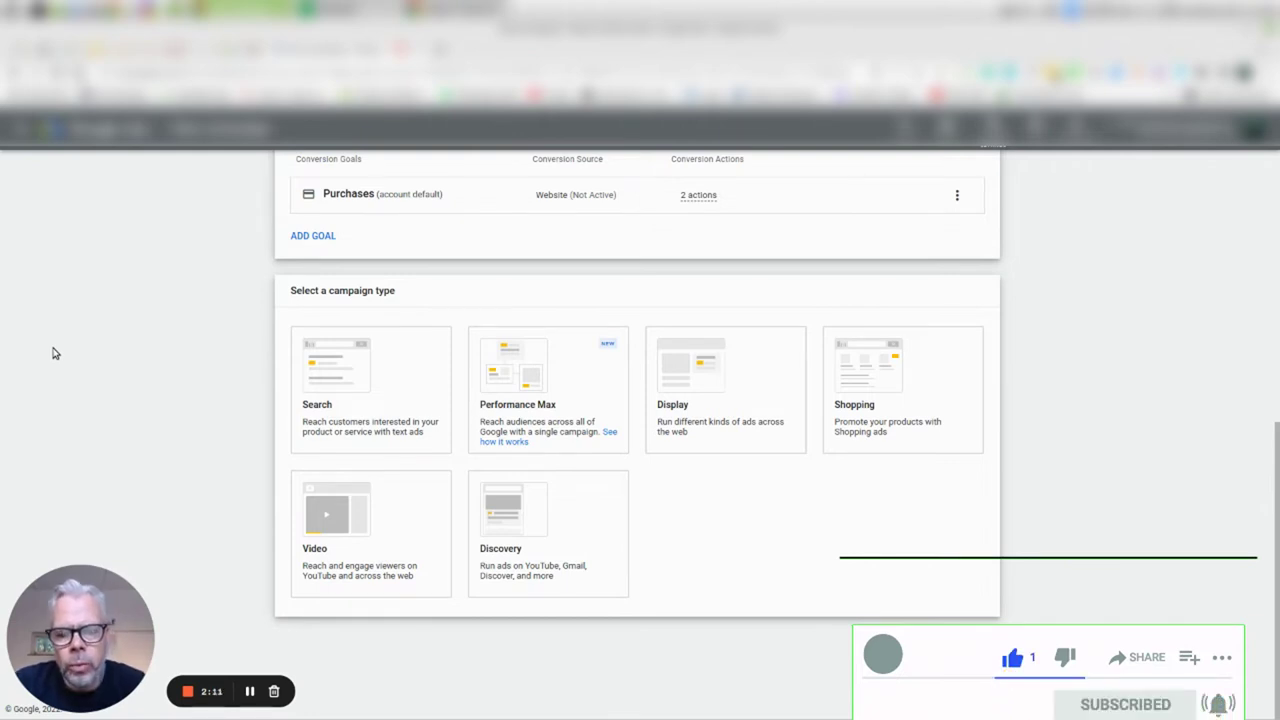
- Choose Performance Max for the United States, named Sales-Performance Max-12, and continue
left_click(568, 396)
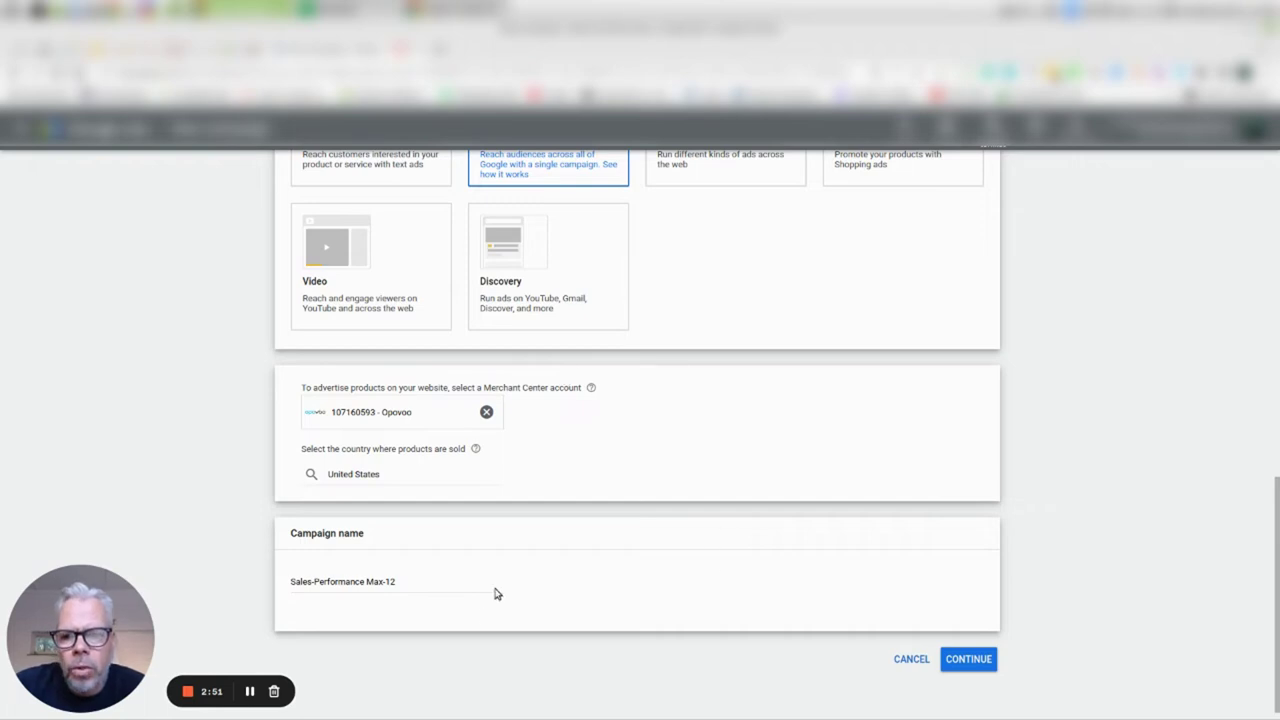
left_click(966, 659)
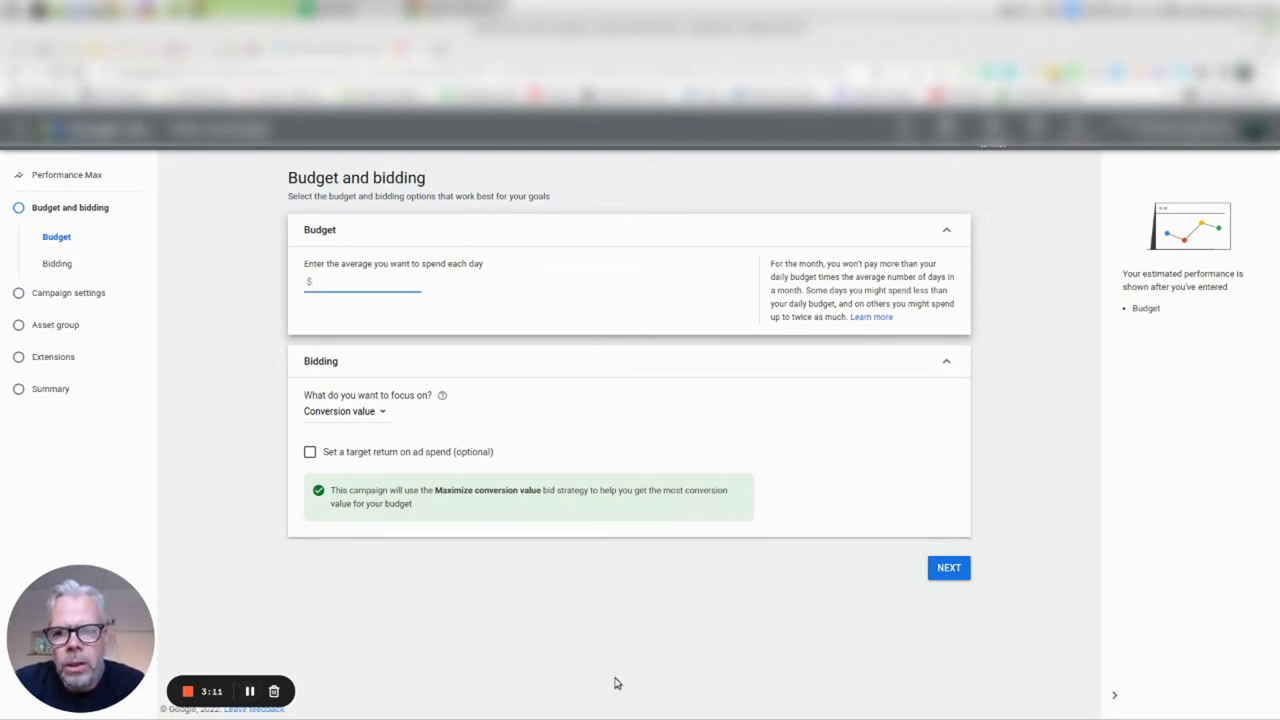
- Enter a $5.00 daily budget and set bidding to focus on Conversions
type("5")
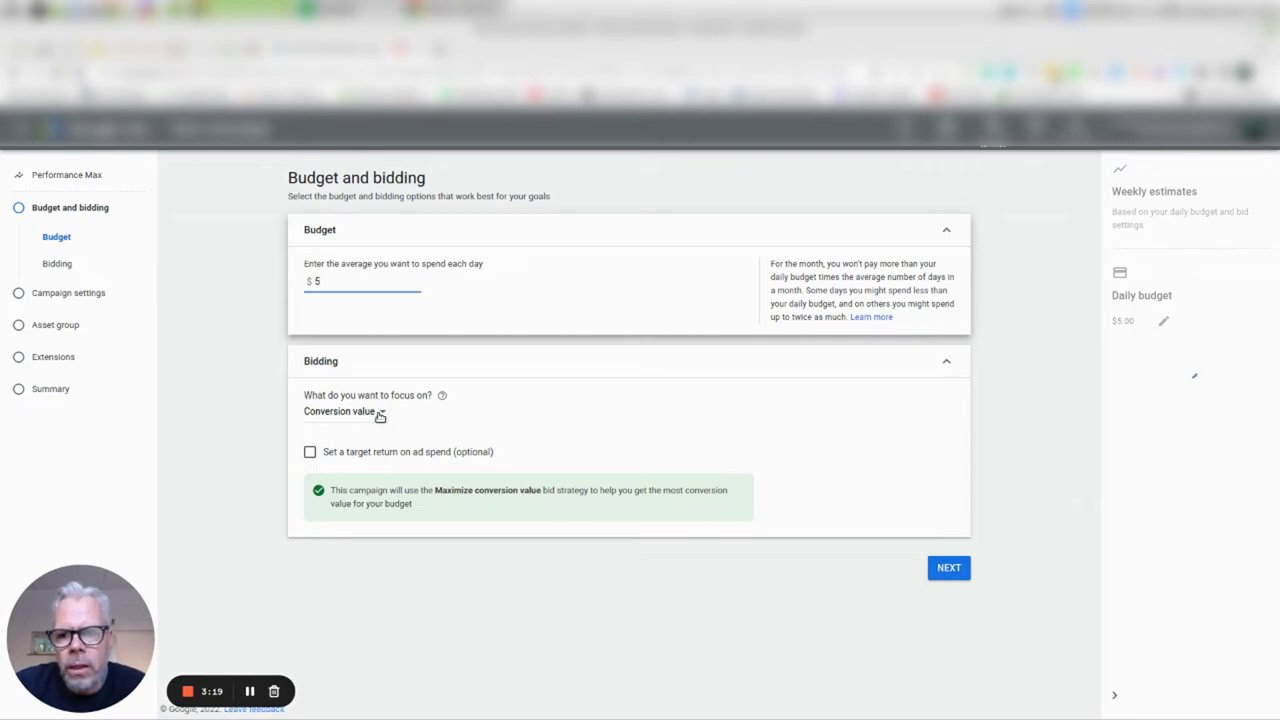
left_click(380, 416)
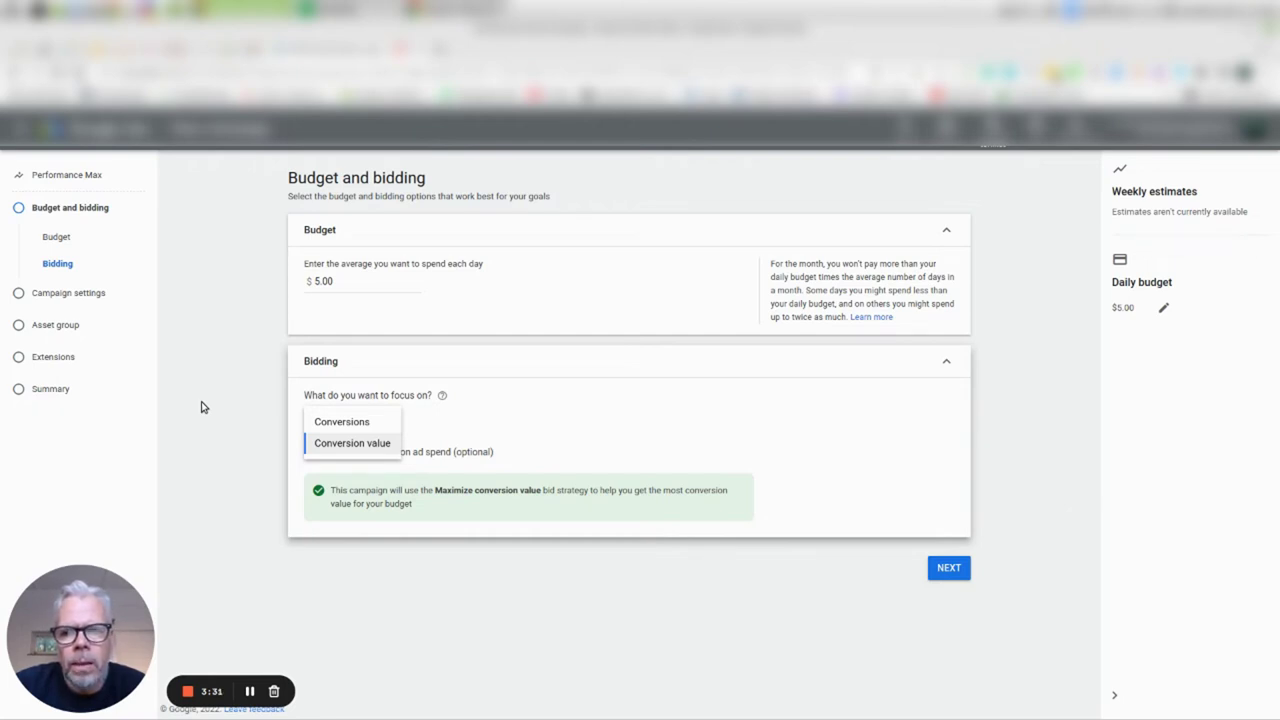
left_click(314, 422)
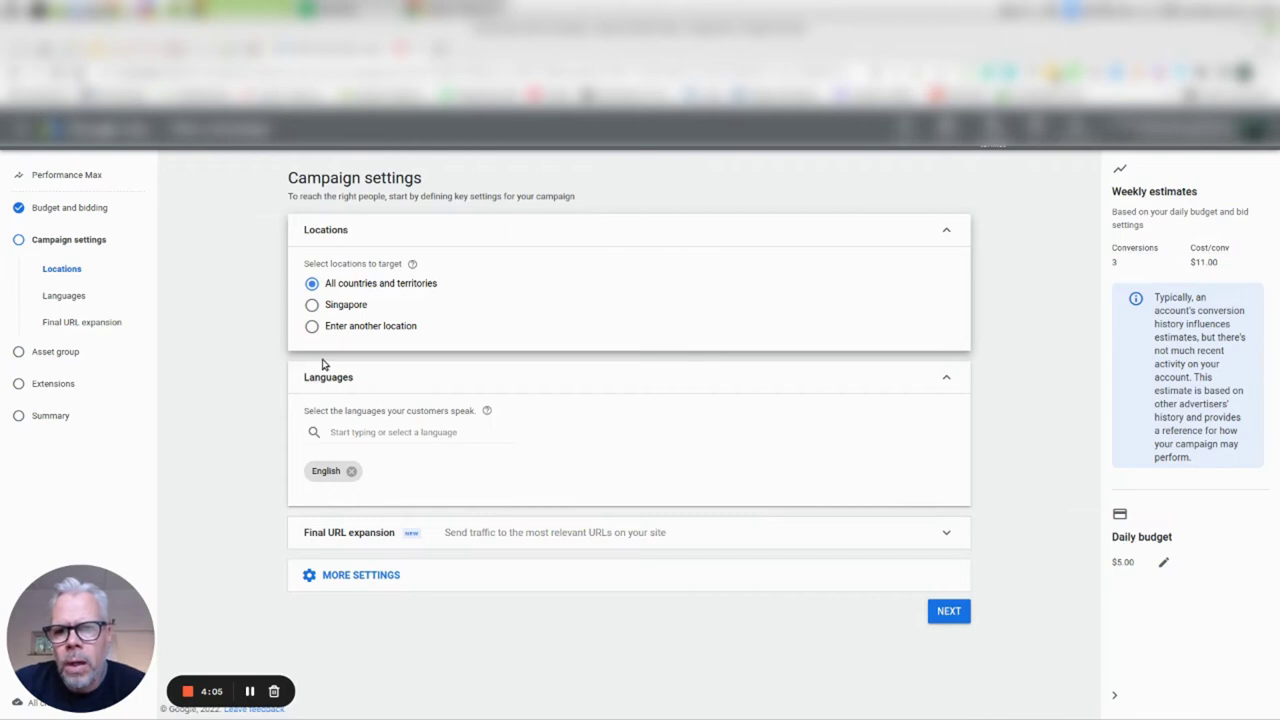
- Target another location instead of all countries, expand Final URL expansion and more settings, then proceed
left_click(311, 327)
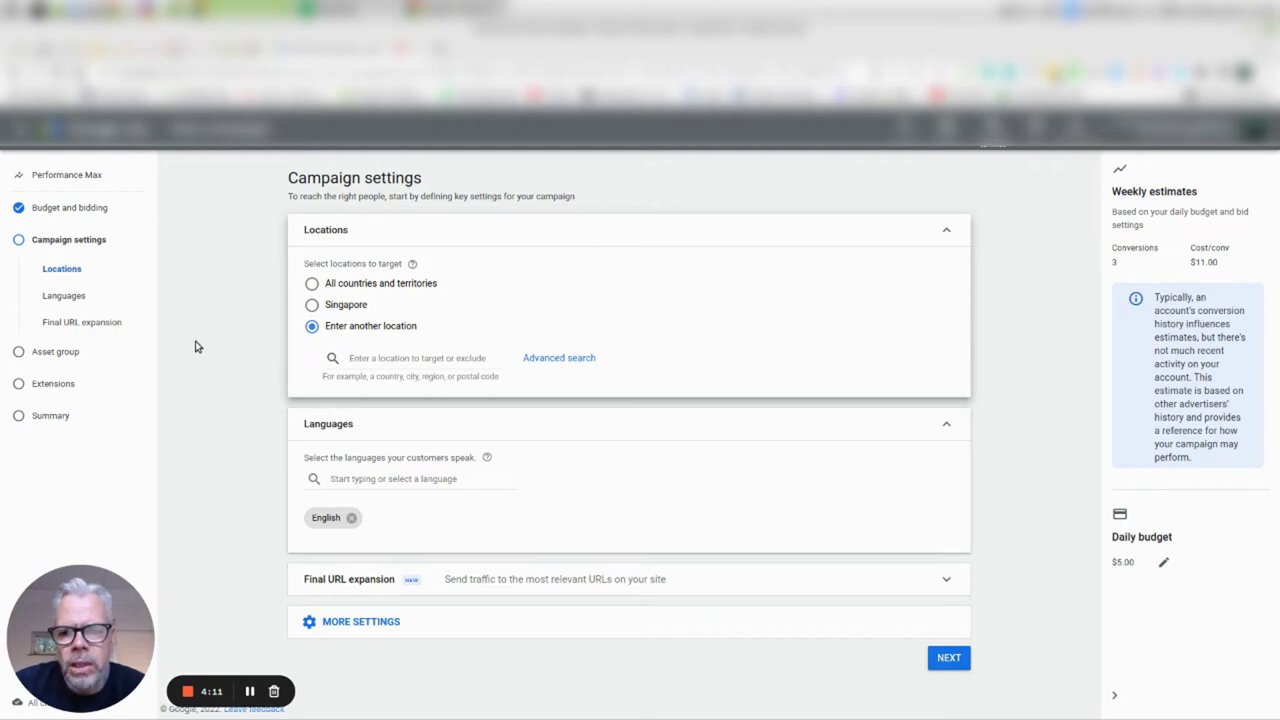
left_click(947, 585)
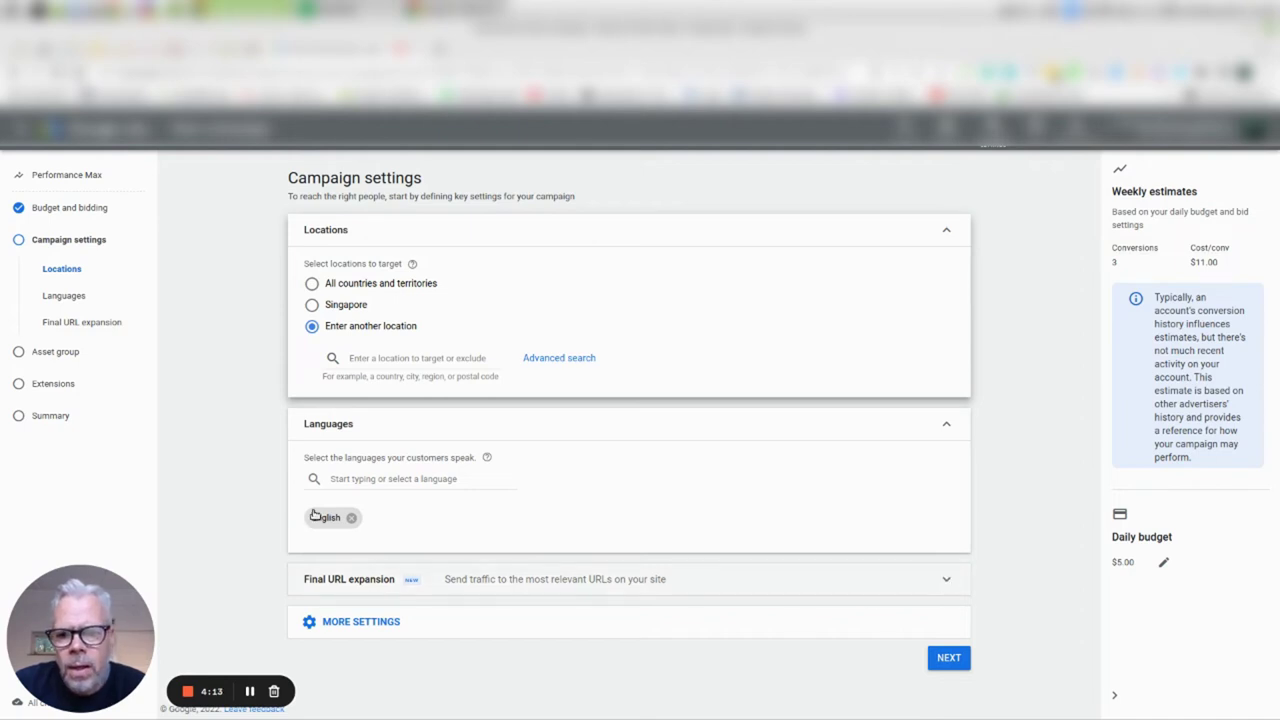
scroll(237, 487, "down", 1)
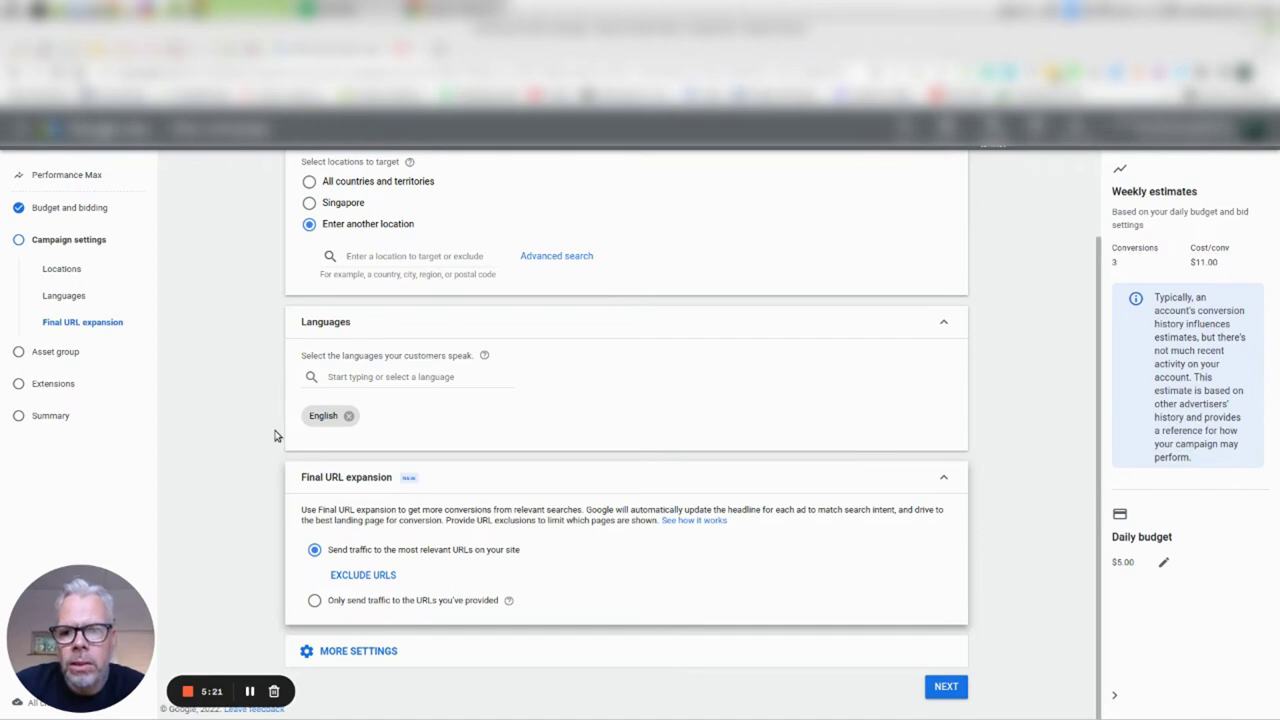
left_click(362, 652)
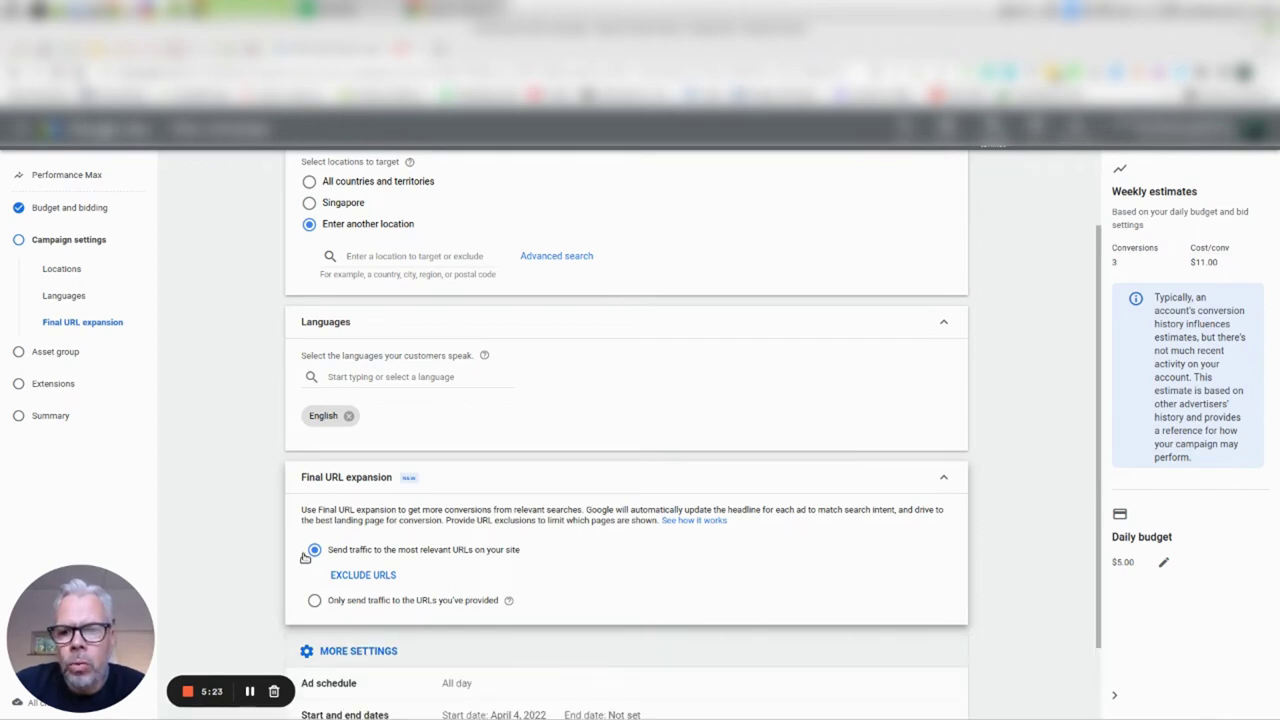
scroll(271, 517, "down", 2)
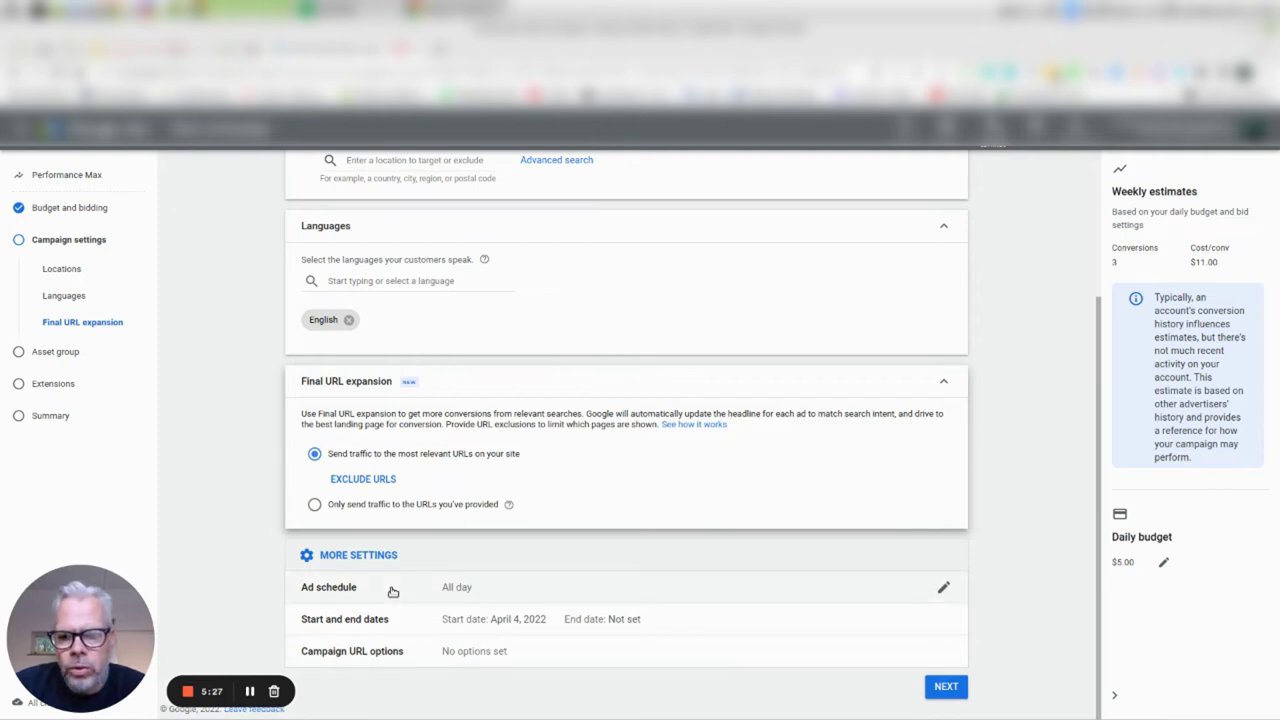
left_click(940, 685)
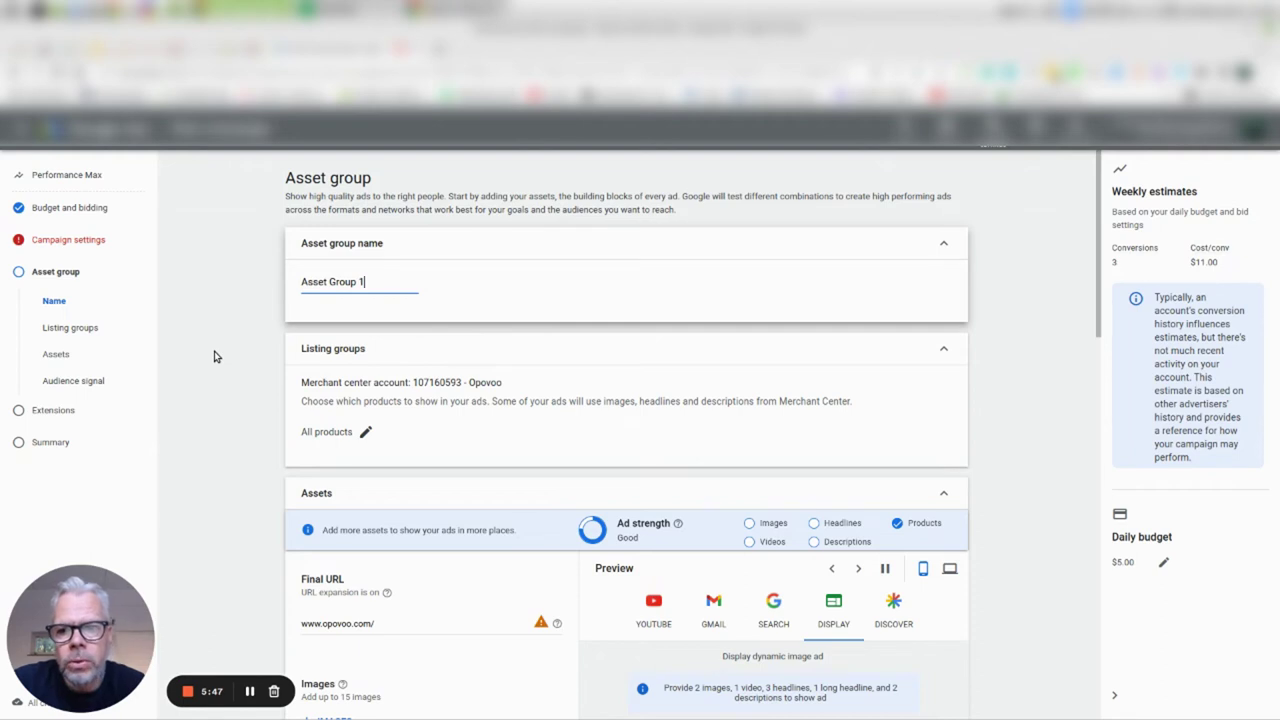
- Scroll through the Assets card, with business name Opovoo and empty headlines and descriptions
scroll(220, 350, "down", 3)
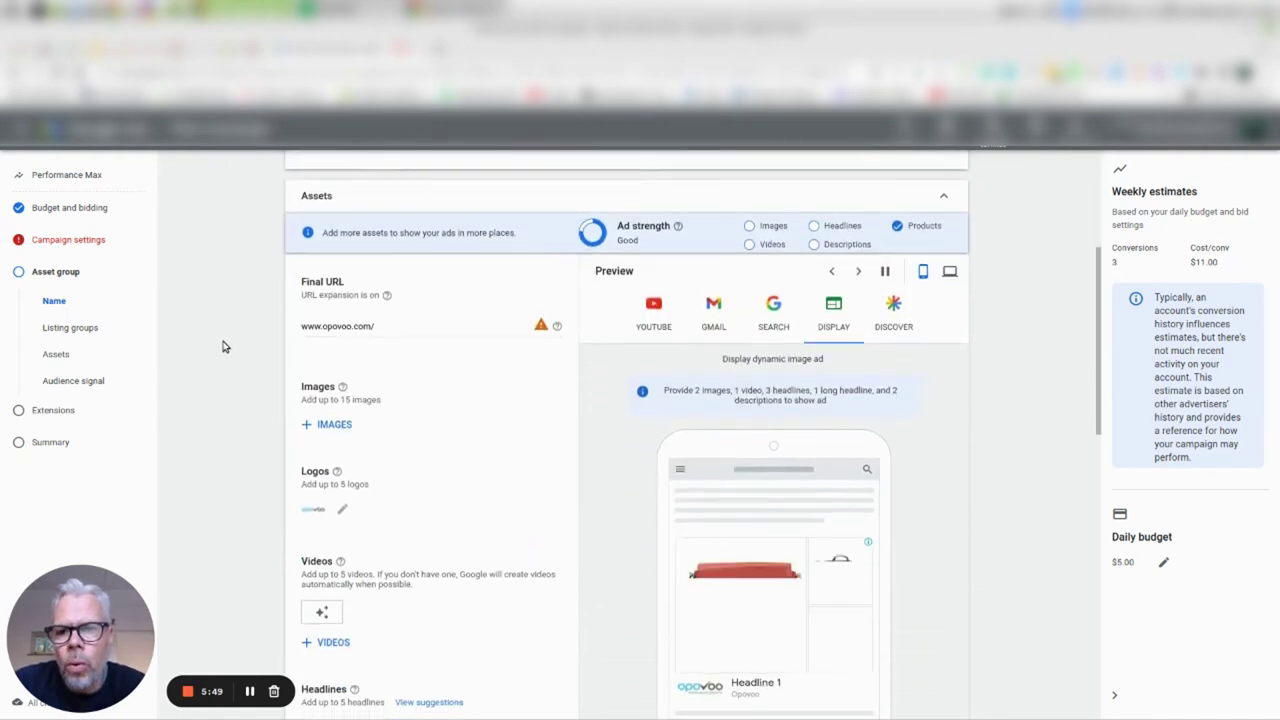
scroll(224, 347, "down", 1)
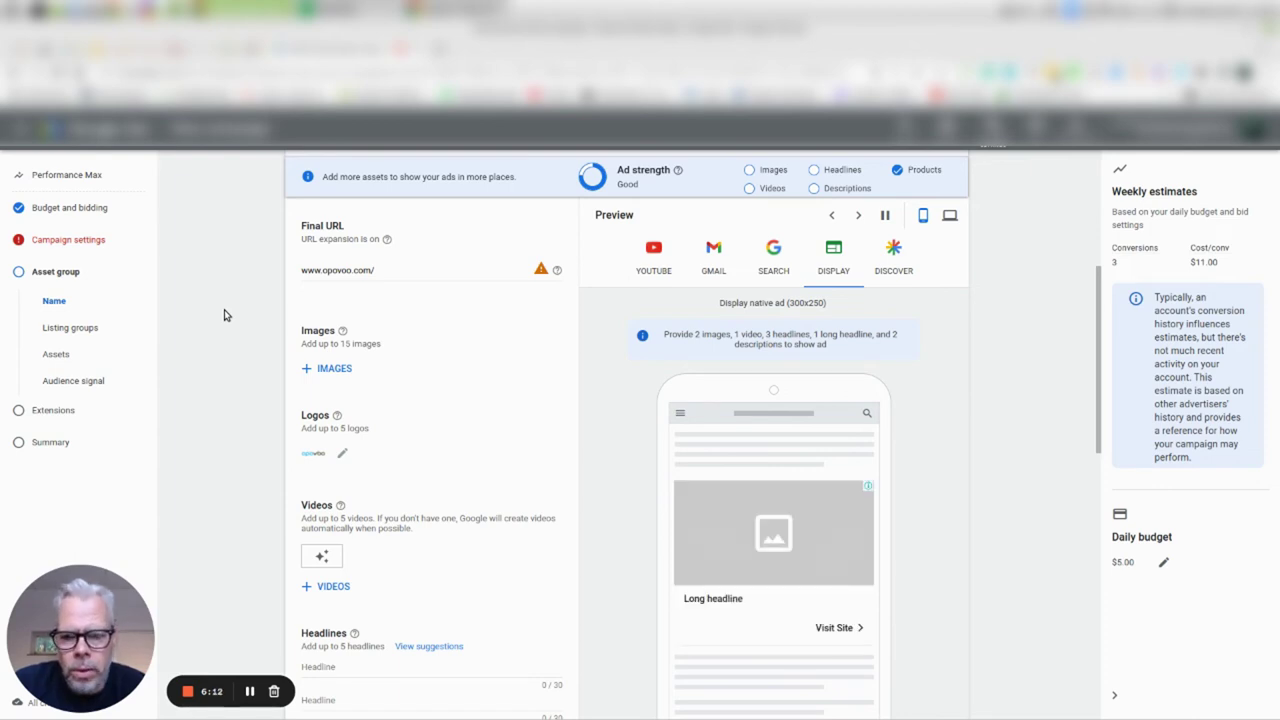
scroll(224, 315, "down", 1)
scroll(224, 315, "down", 2)
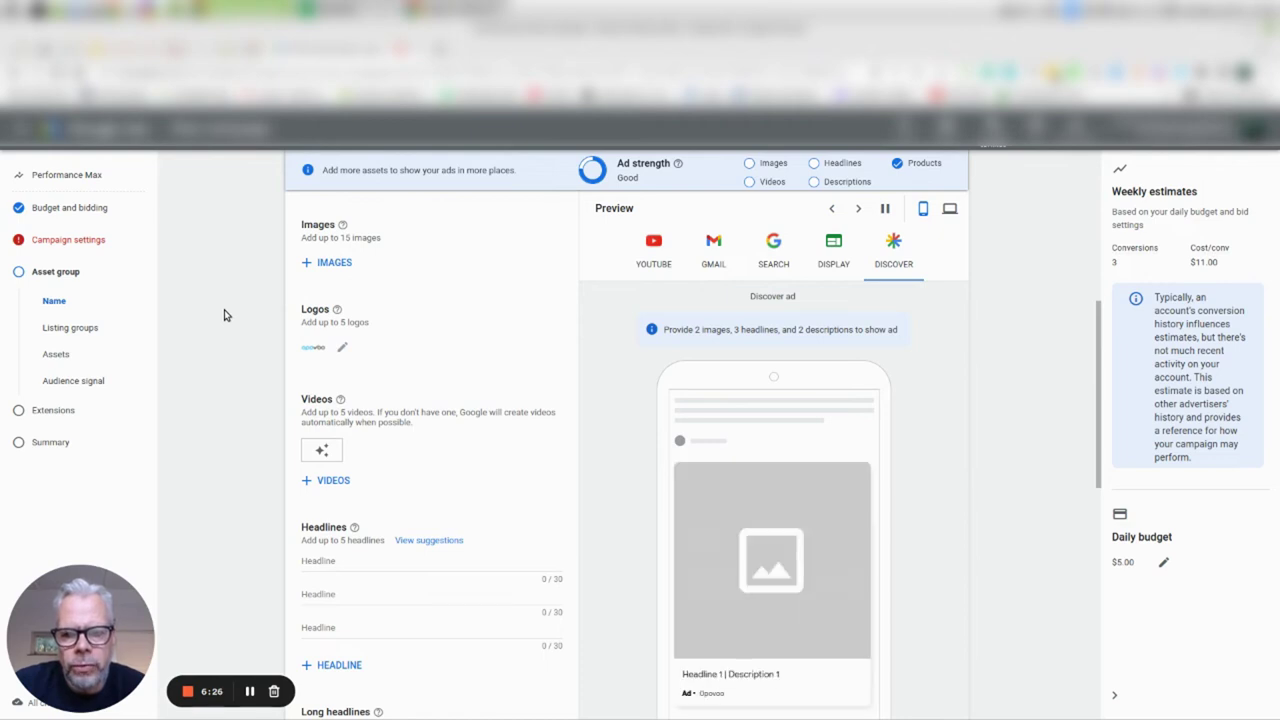
scroll(224, 315, "down", 2)
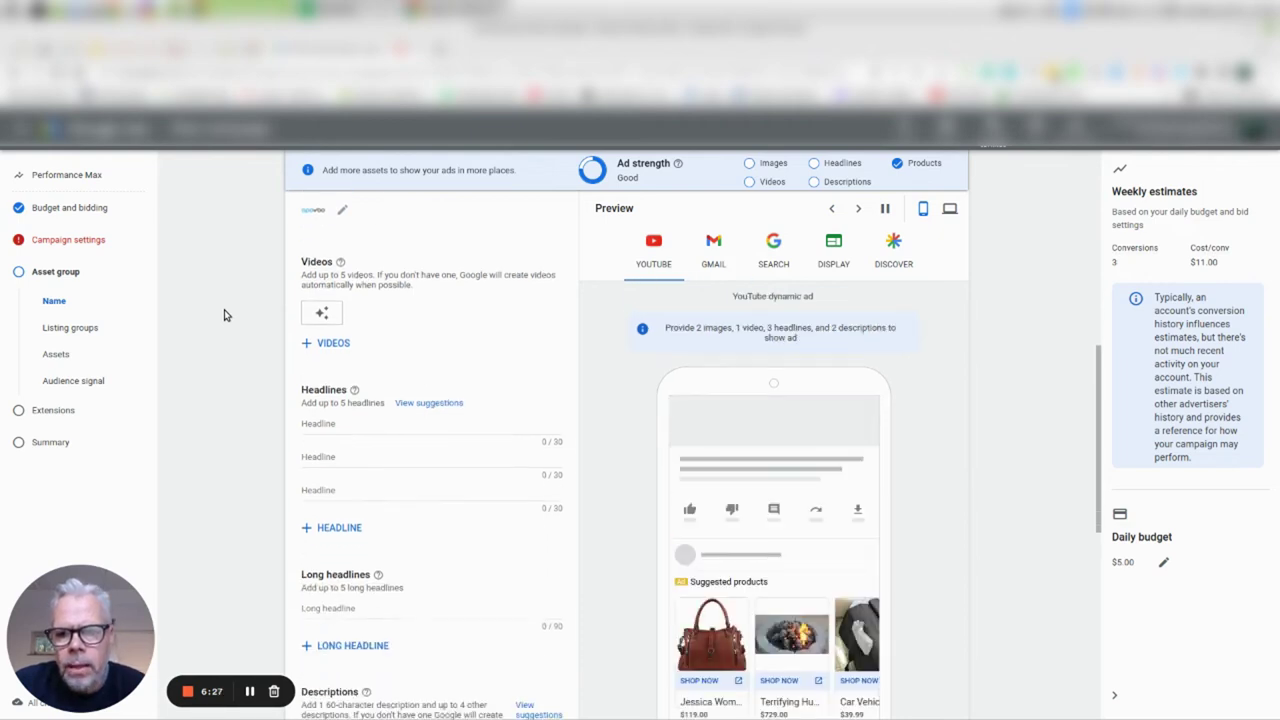
scroll(224, 315, "down", 1)
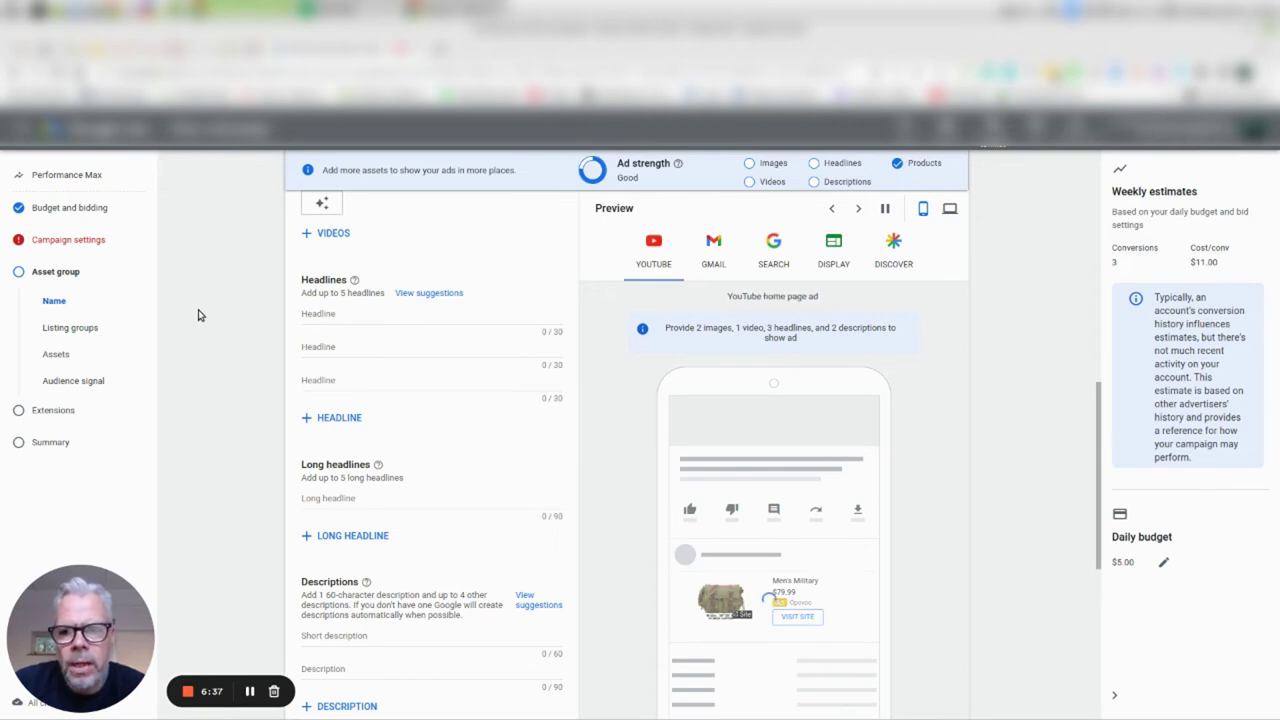
scroll(203, 312, "down", 1)
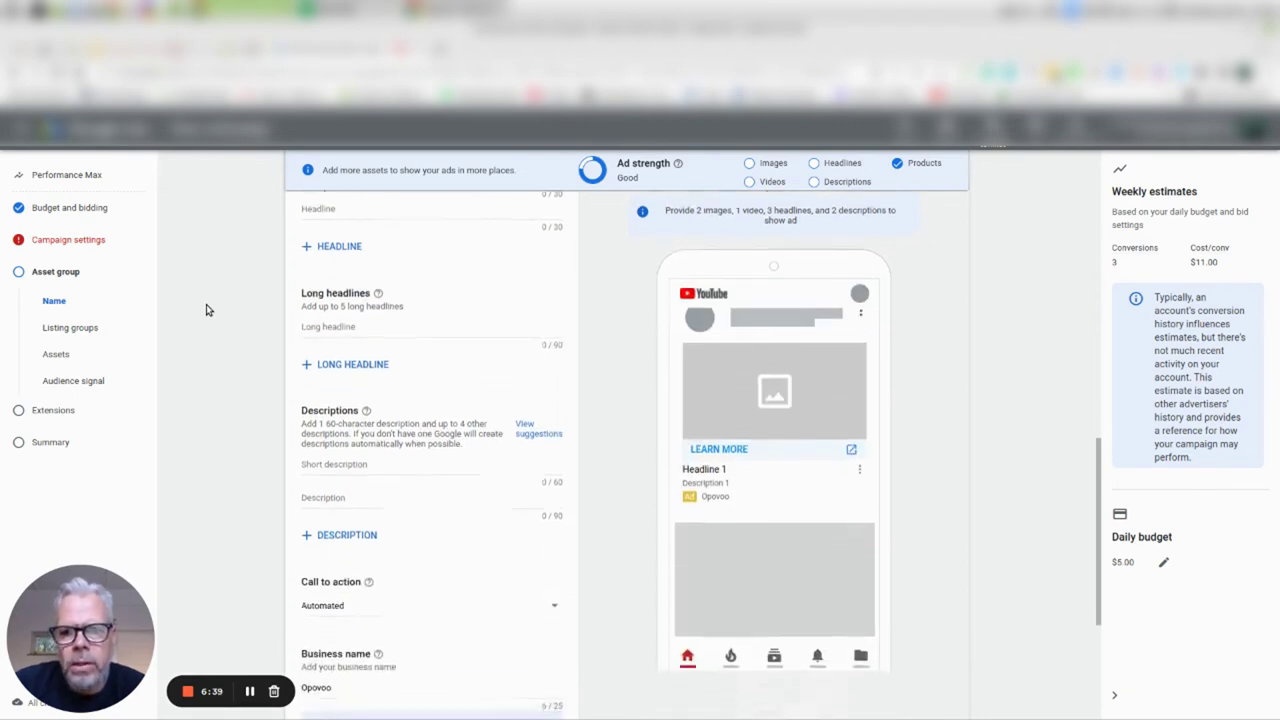
scroll(207, 309, "down", 2)
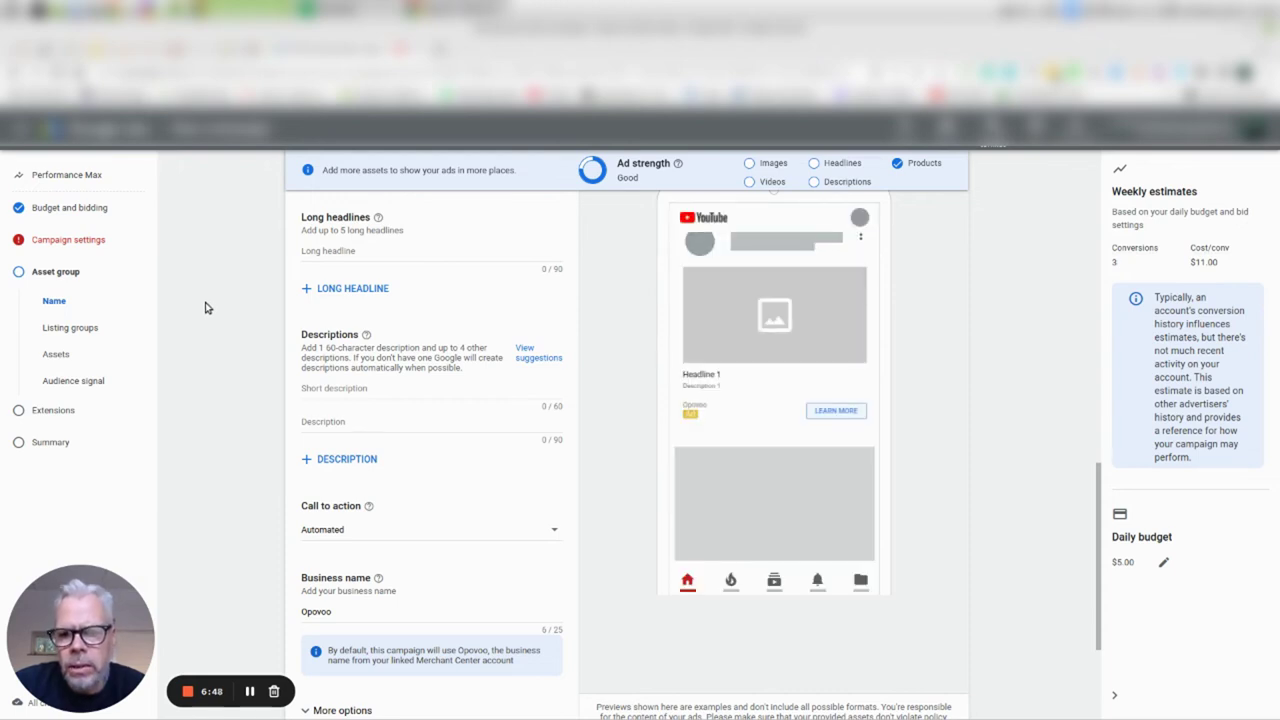
scroll(205, 308, "down", 1)
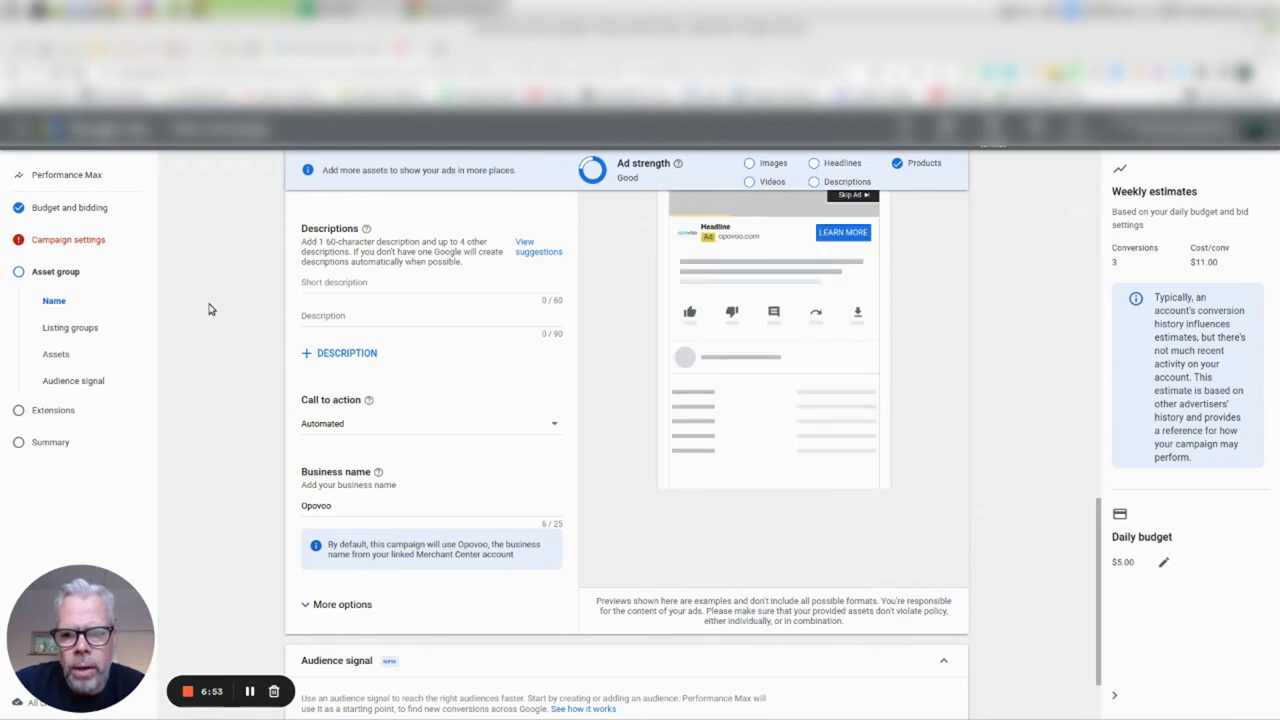
scroll(213, 300, "down", 1)
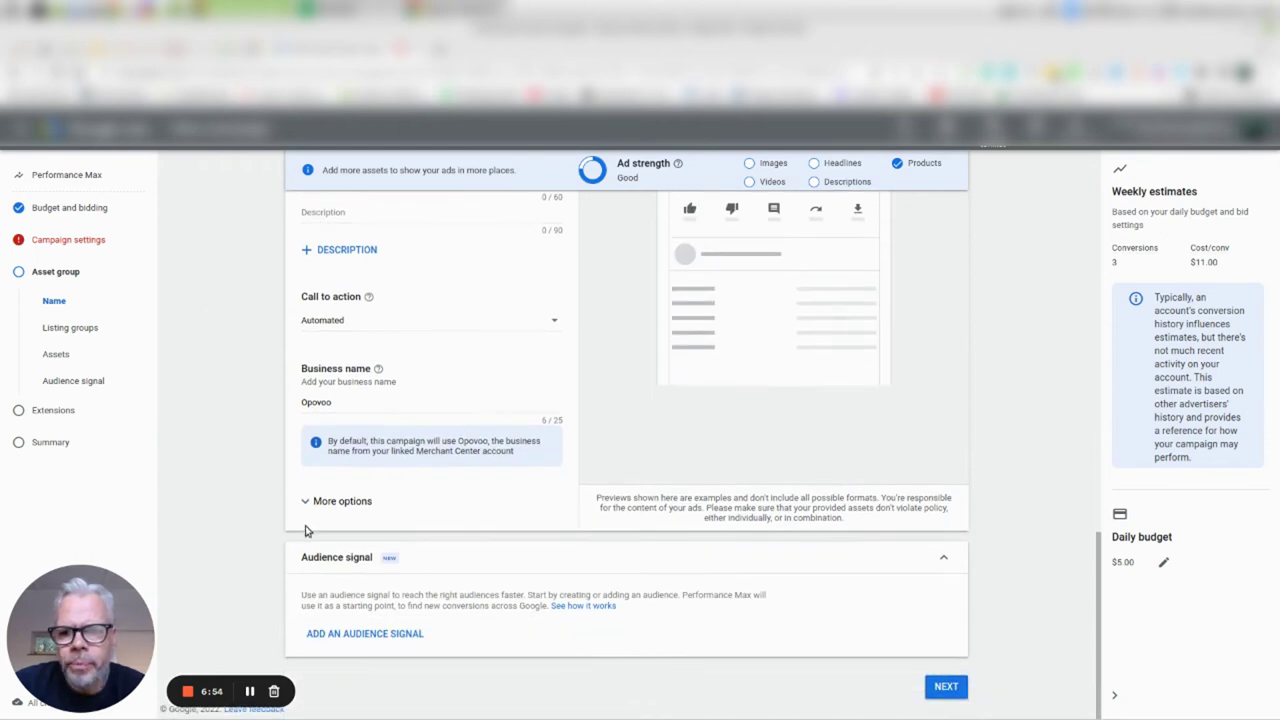
- Expand More options to reveal the HTML5 and Ad URL settings
left_click(307, 508)
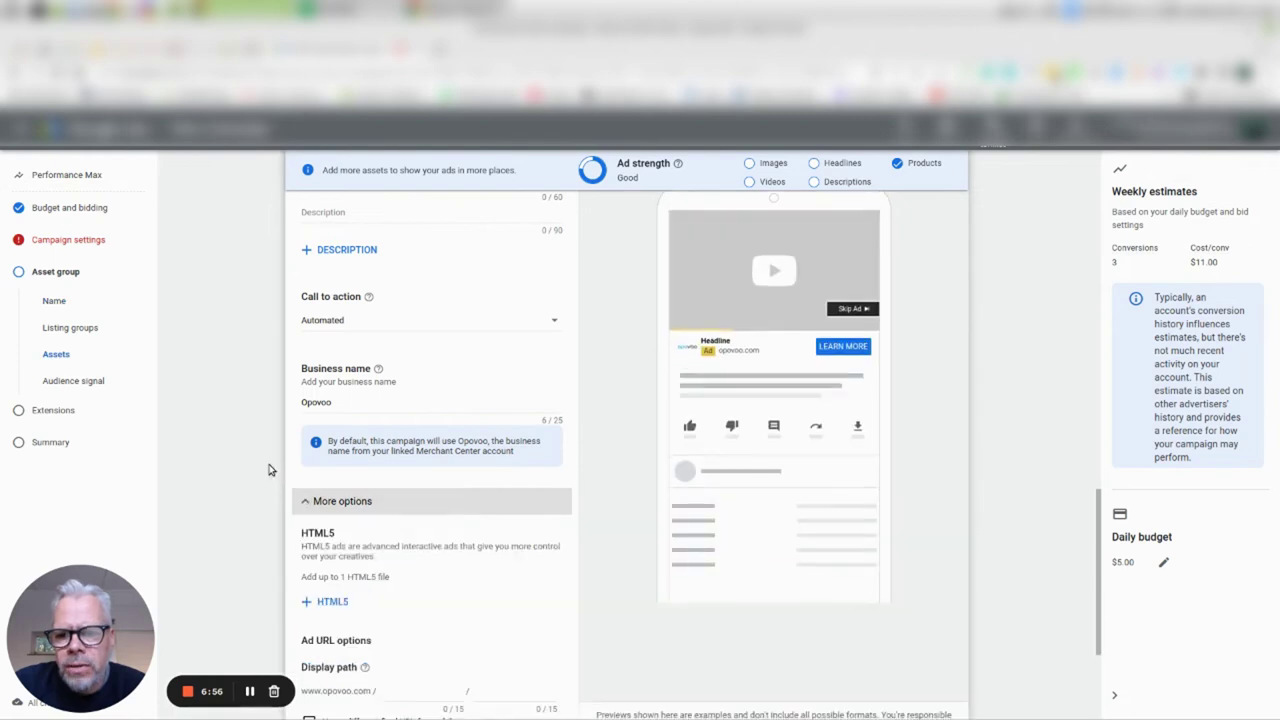
scroll(268, 464, "up", 7)
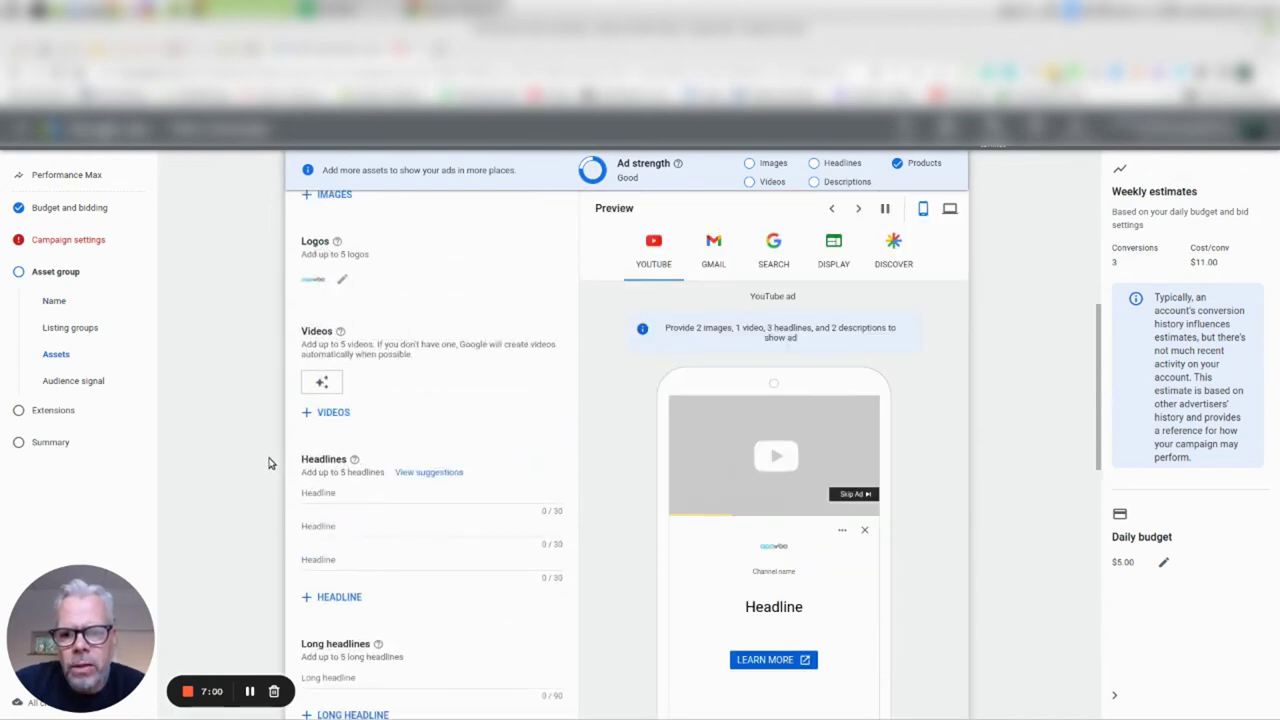
scroll(268, 464, "down", 3)
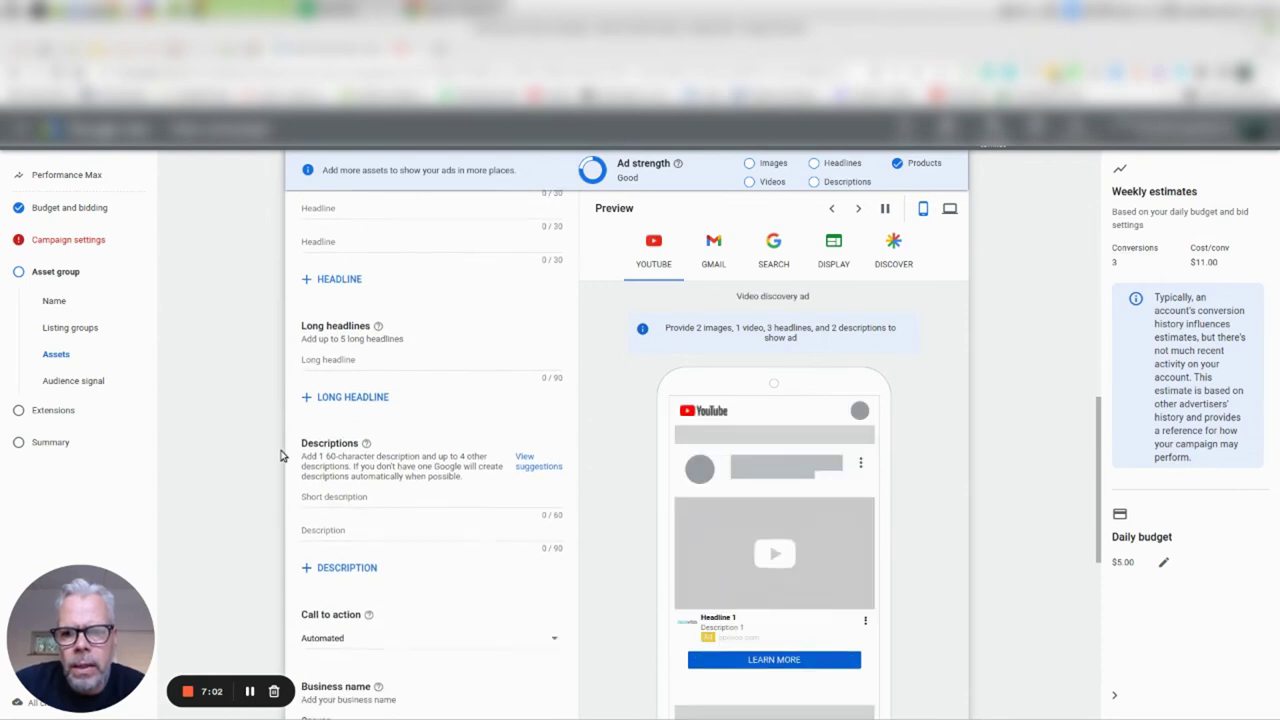
scroll(275, 452, "up", 6)
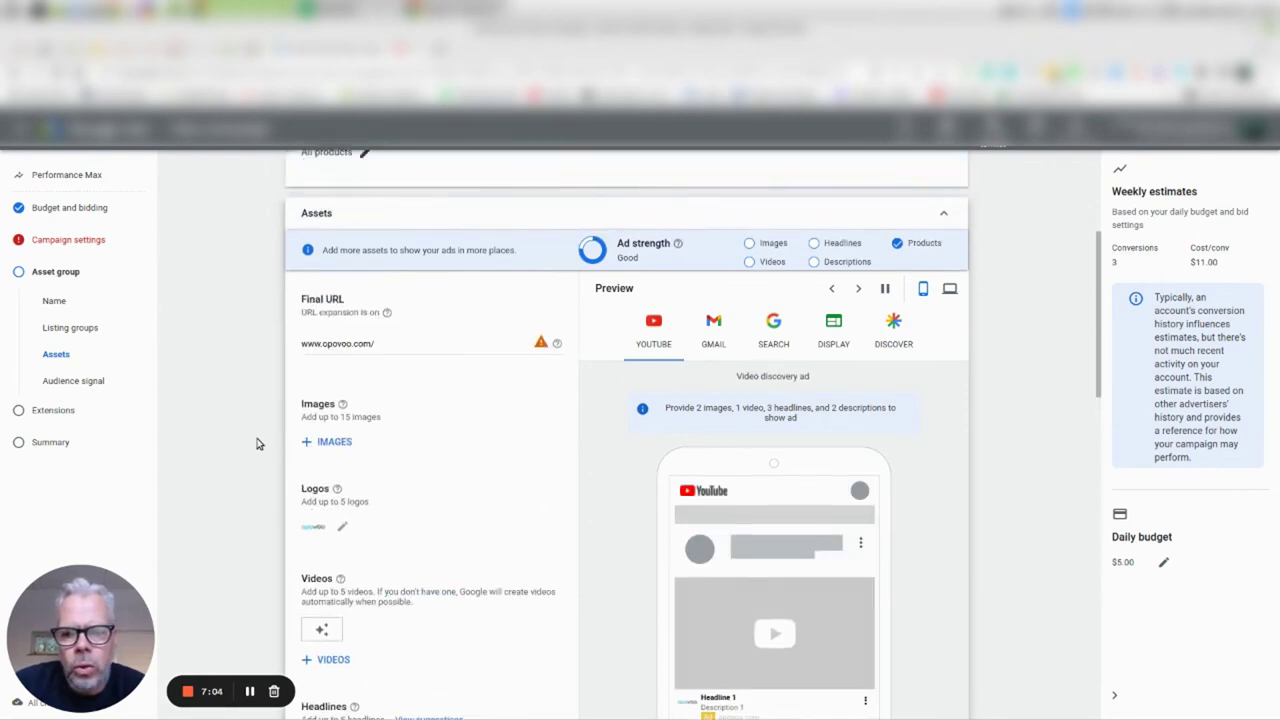
scroll(256, 443, "down", 5)
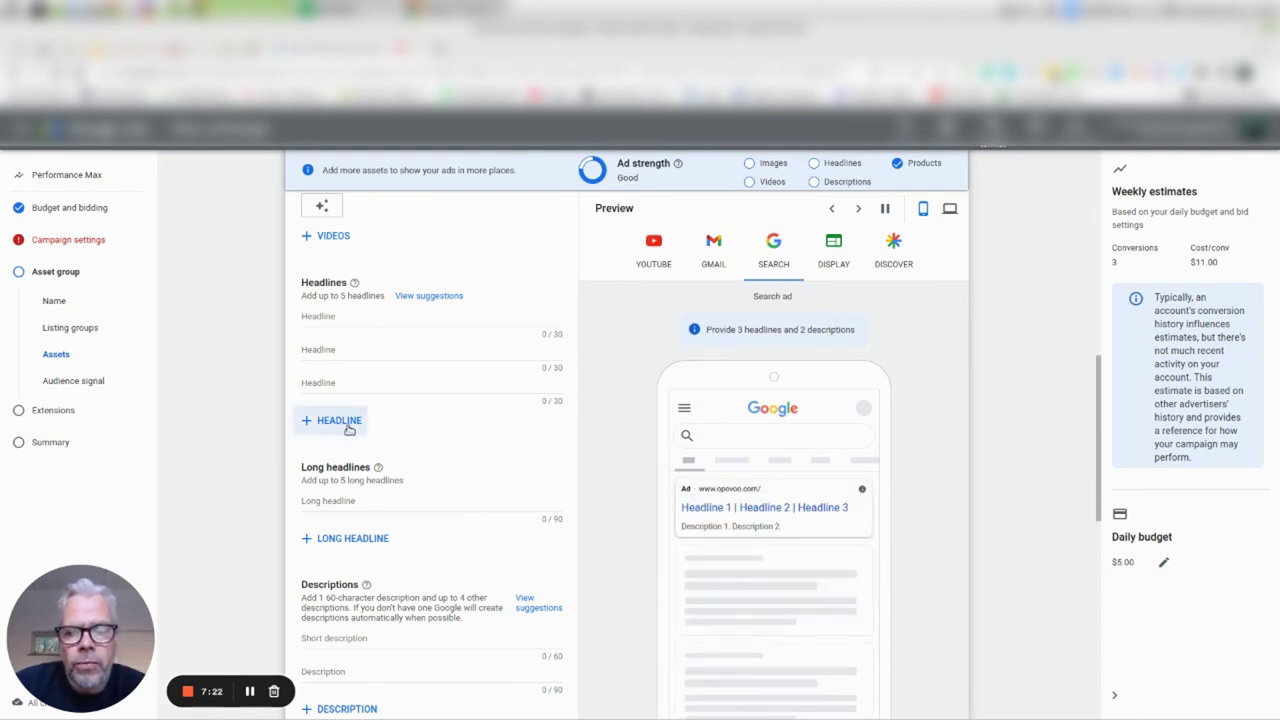
scroll(265, 441, "down", 10)
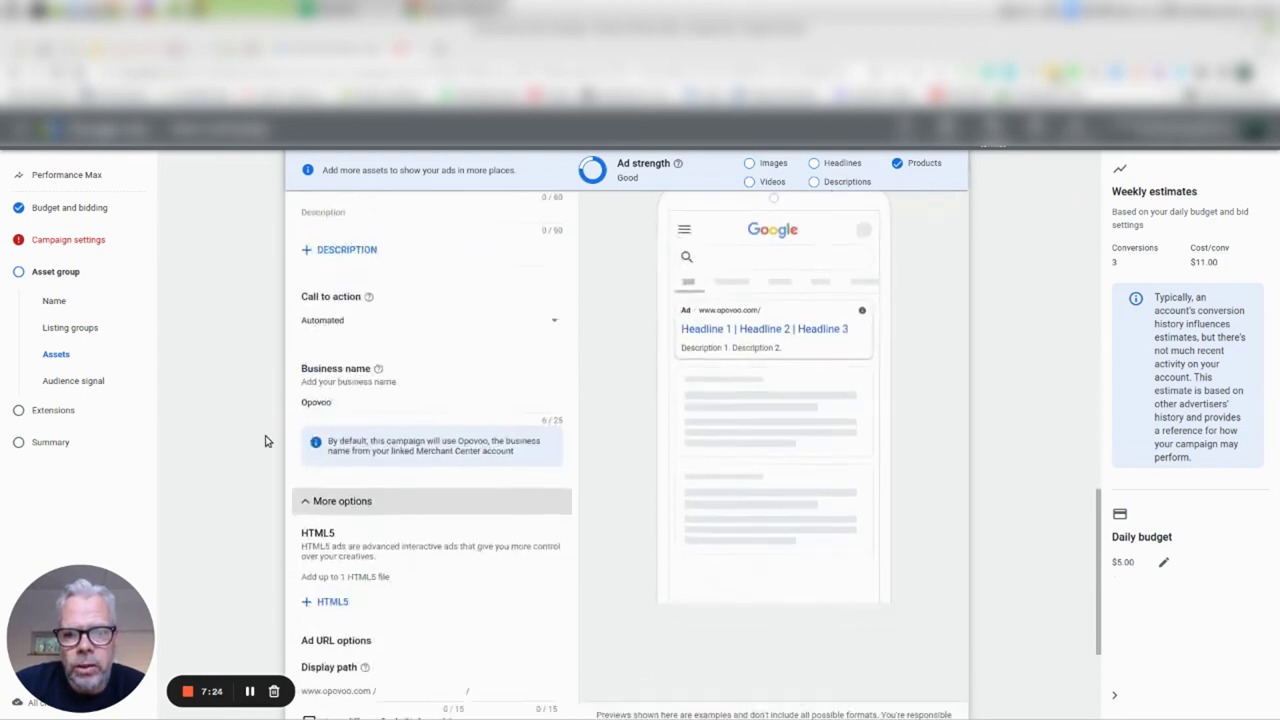
scroll(267, 439, "down", 1)
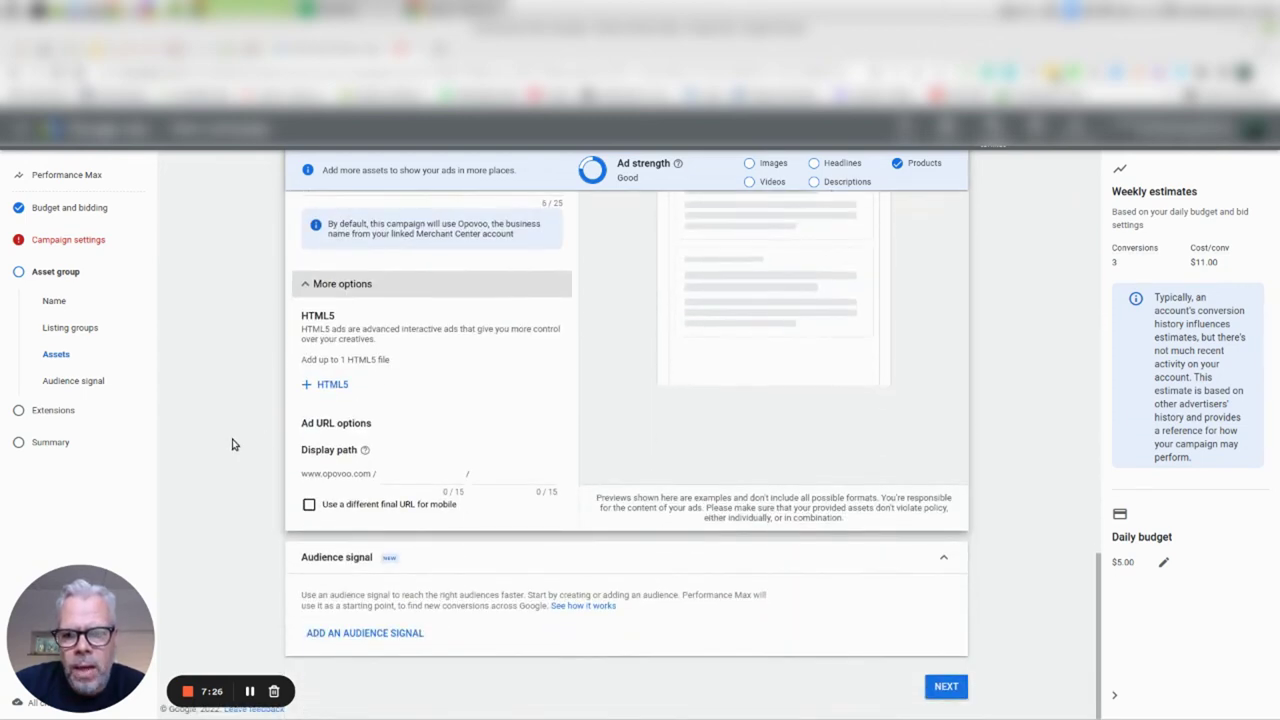
- Begin an audience signal for the asset group and open a new audience form
left_click(343, 634)
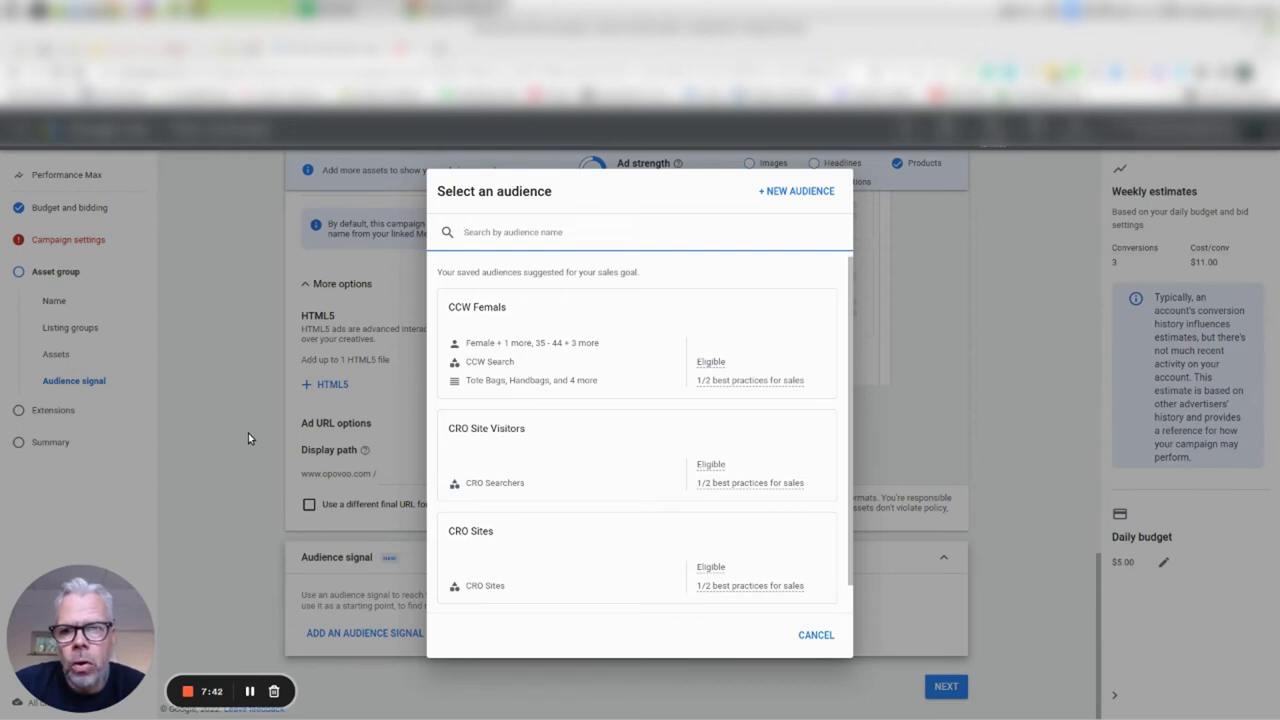
left_click(803, 189)
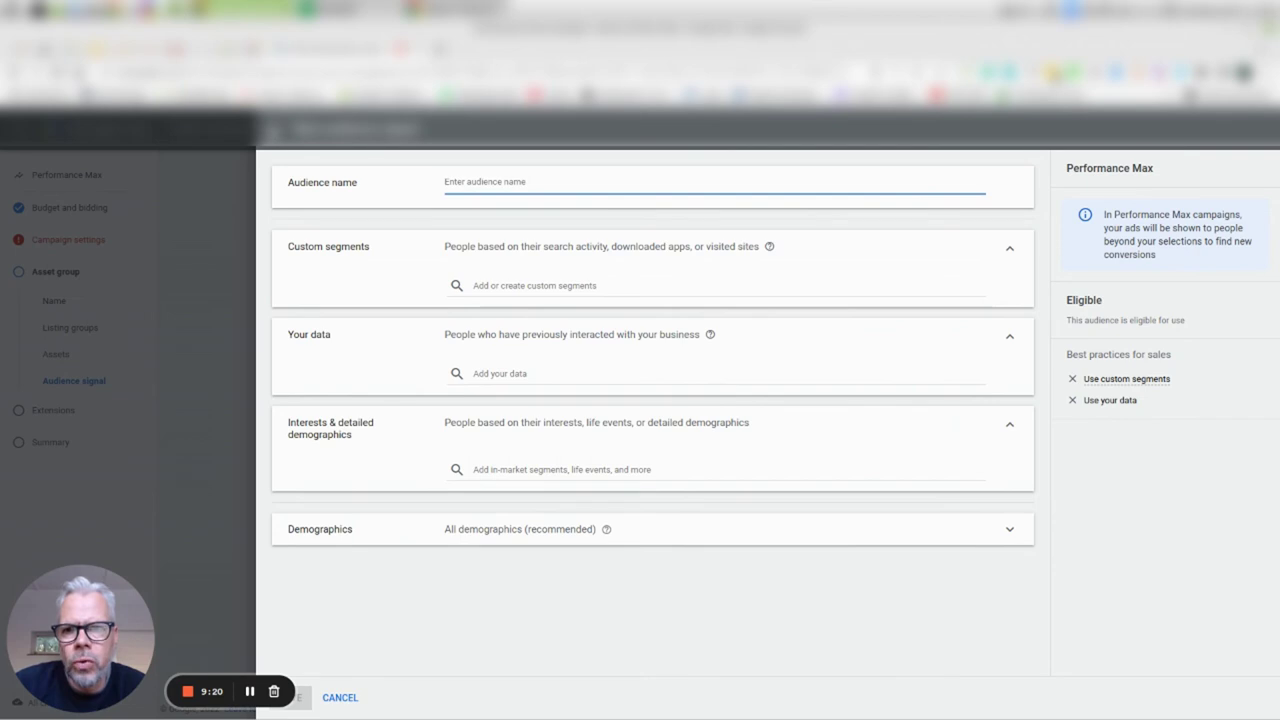
- Close the new audience form unsaved and dismiss the audience list without choosing one
left_click(272, 130)
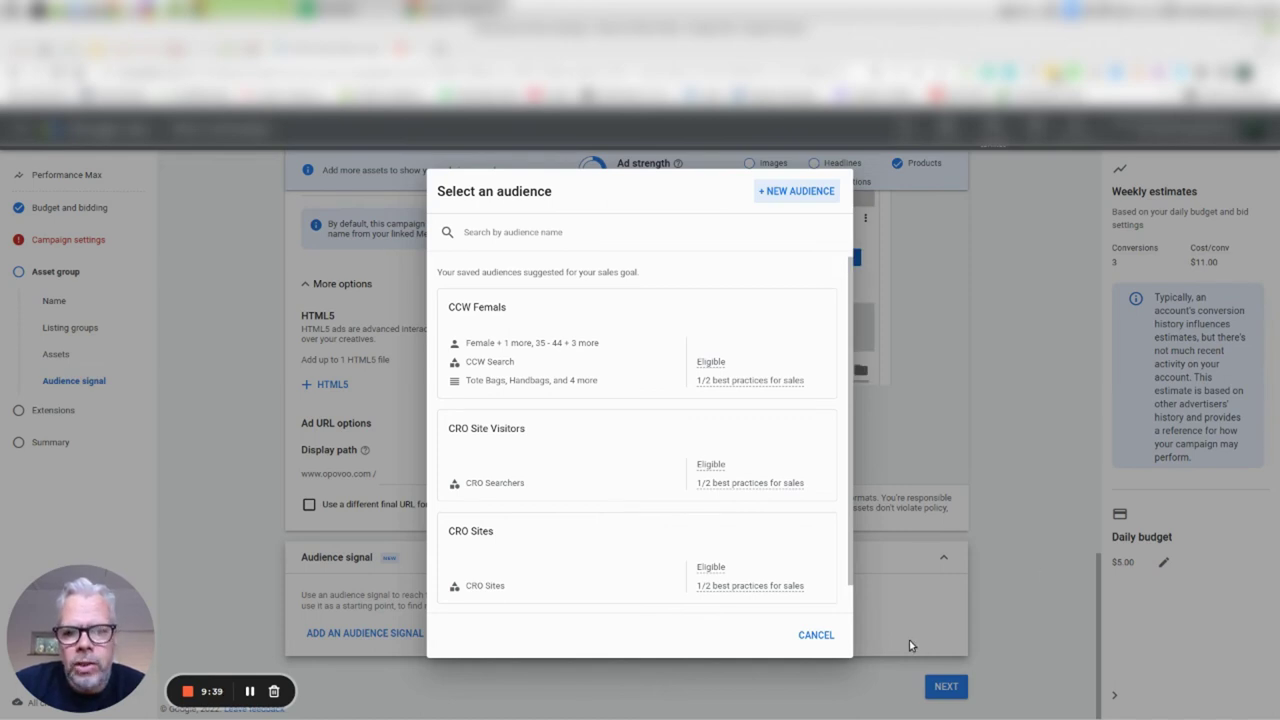
left_click(813, 634)
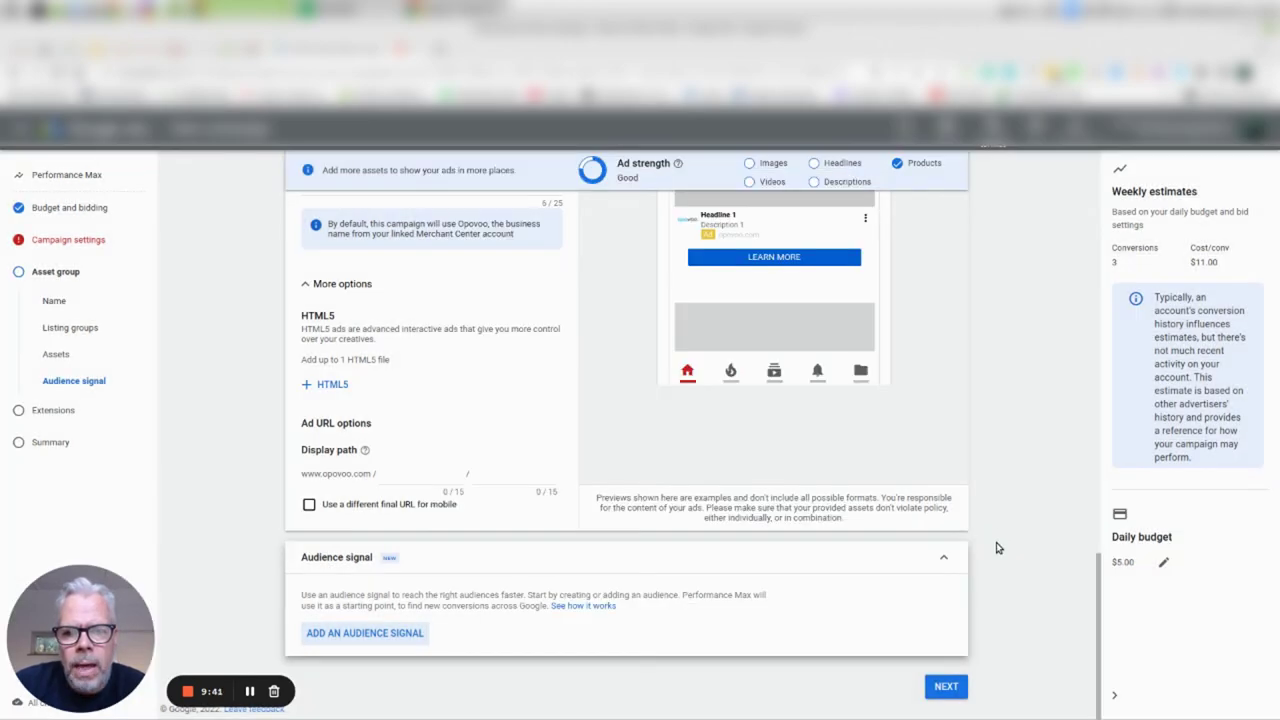
- Continue to Extensions and look over the 14 existing sitelink extensions
left_click(946, 687)
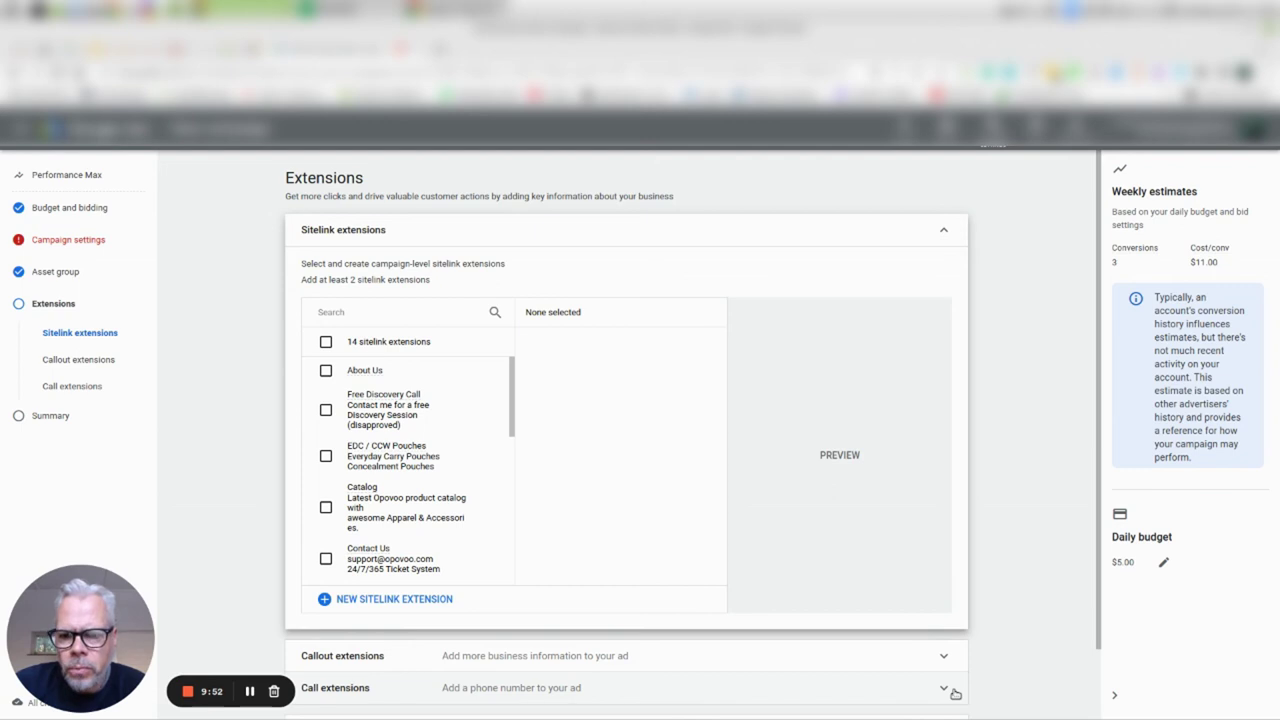
scroll(955, 693, "down", 2)
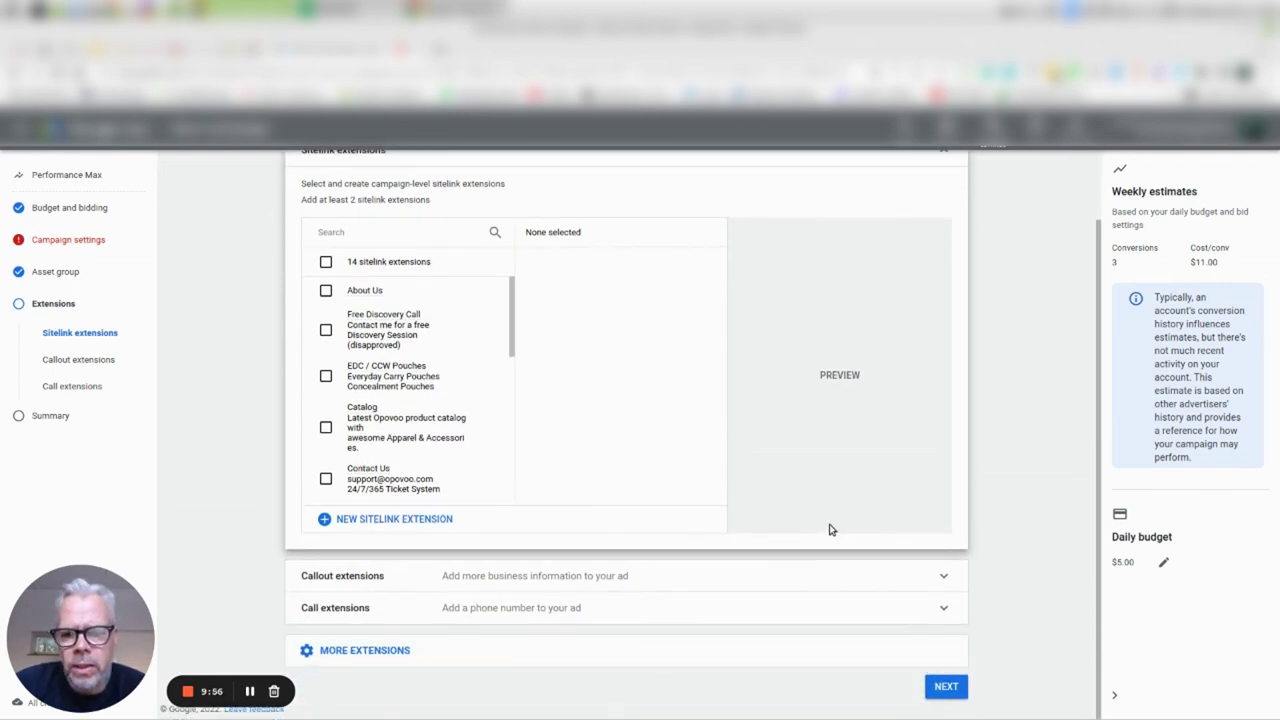
scroll(766, 563, "up", 2)
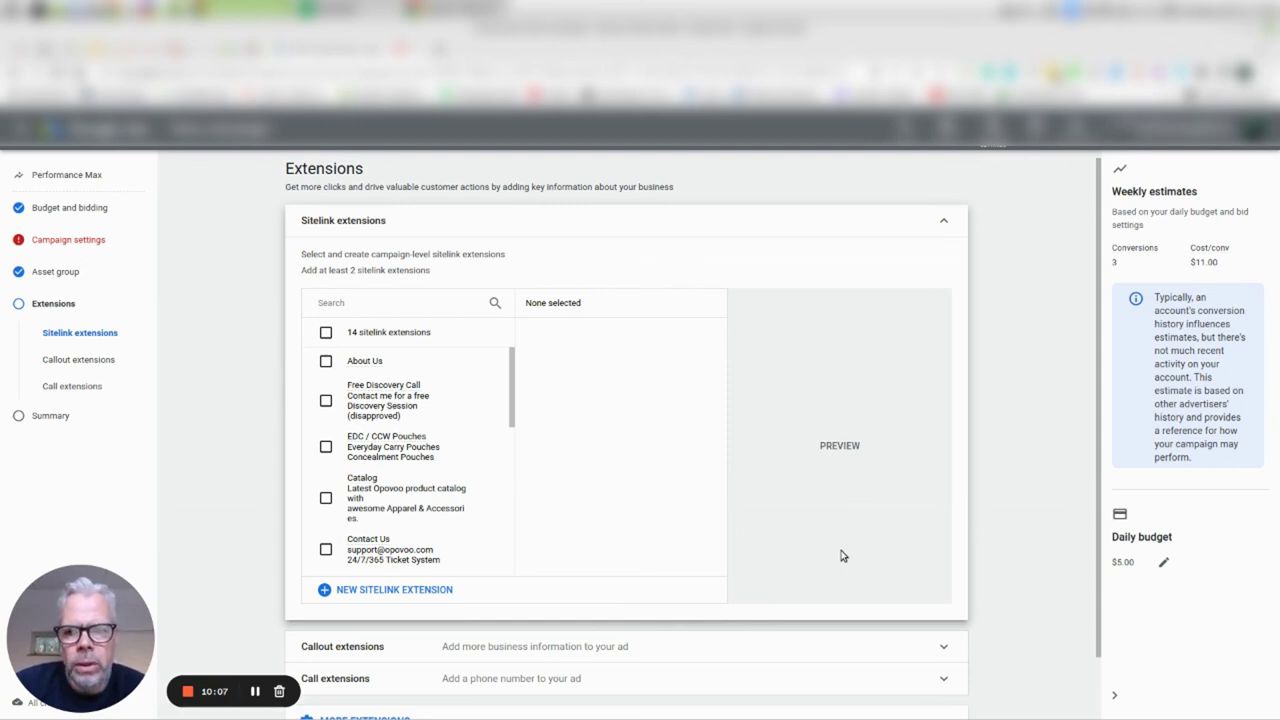
scroll(740, 600, "down", 2)
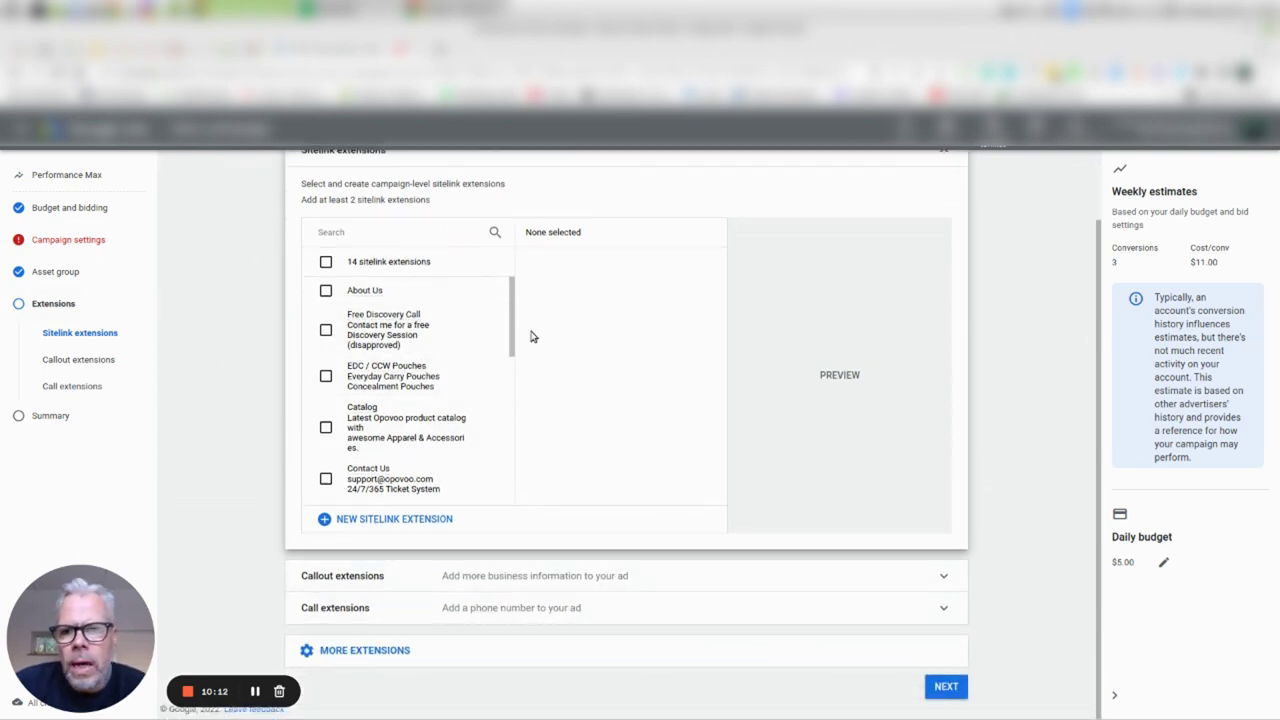
- Return to the Budget and bidding step from the left navigation
left_click(34, 210)
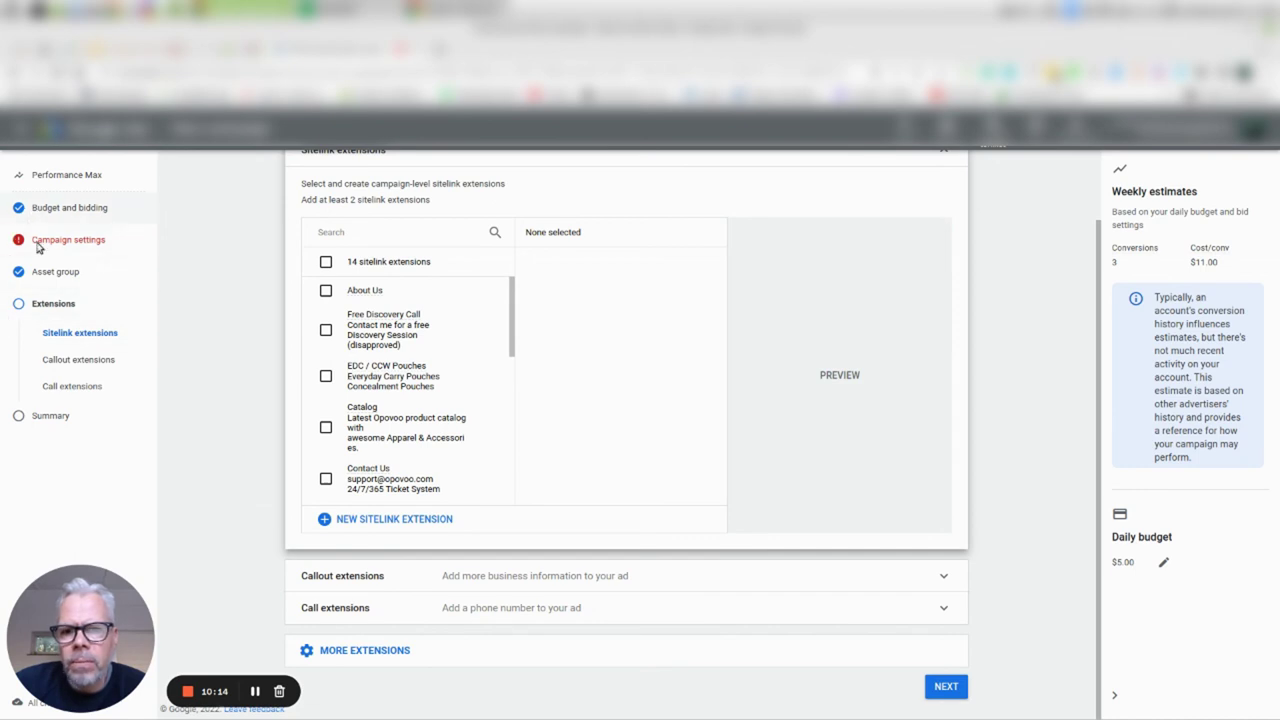